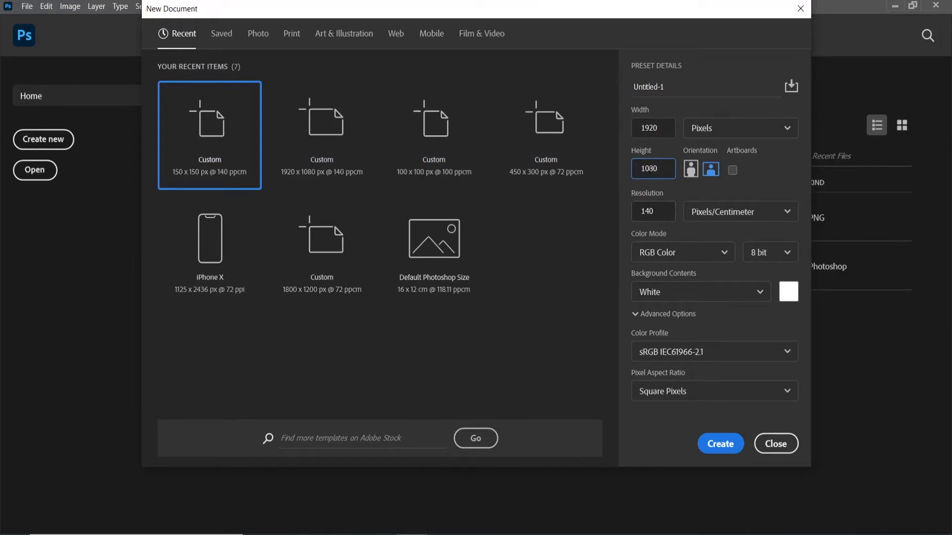
Create a 1920 × 1080 px document at 140 pixels/cm and place the stack-of-golden-bars image from the gold folder.
{"action": "left_click", "coordinate": [726, 444]}
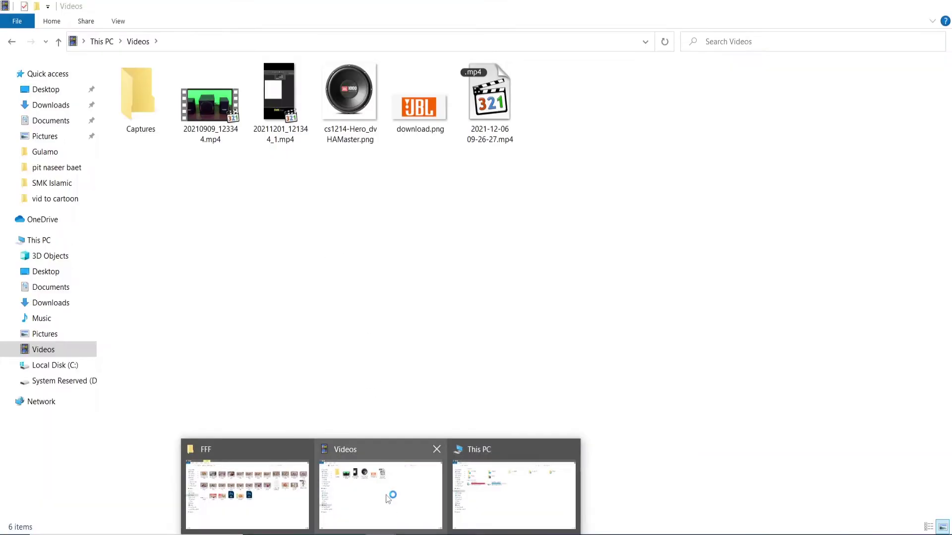
{"action": "left_click", "coordinate": [243, 481]}
{"action": "double_click", "coordinate": [621, 113]}
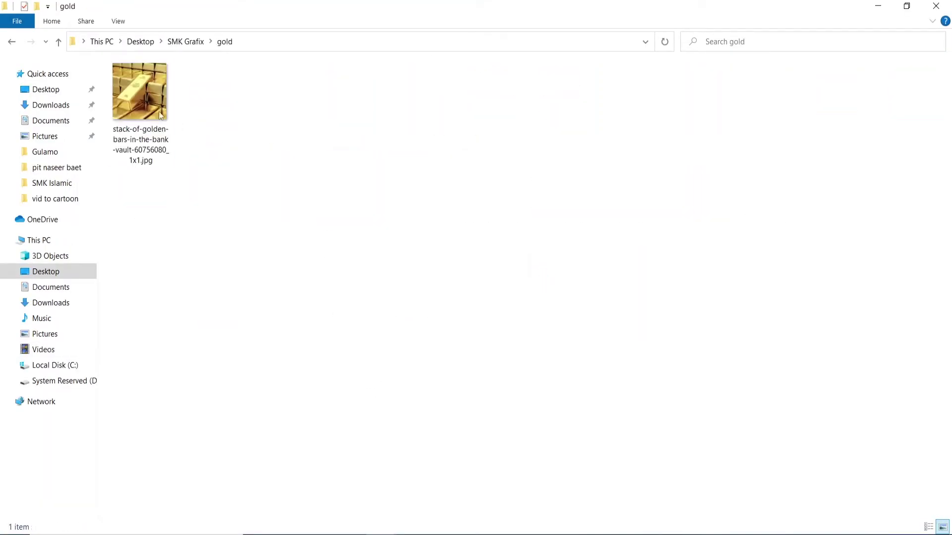
{"action": "left_click_drag", "start_coordinate": [143, 100], "coordinate": [585, 213]}
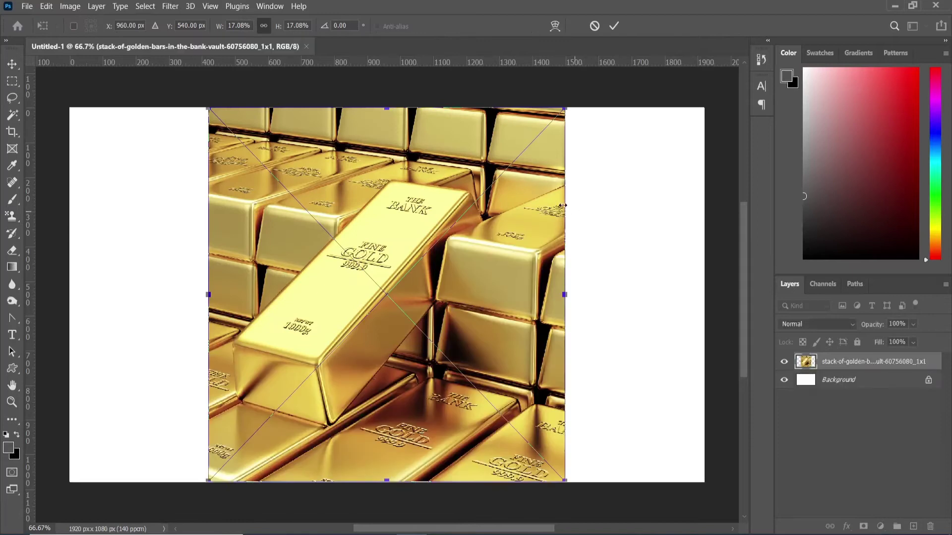
Shrink the placed gold bars image to under half size and position it in the canvas's upper-right corner.
{"action": "left_click_drag", "start_coordinate": [564, 108], "coordinate": [379, 303]}
{"action": "left_click_drag", "start_coordinate": [323, 334], "coordinate": [645, 114]}
{"action": "left_click", "coordinate": [613, 26]}
Add the text "SMK" on the white area beside the gold bars image.
{"action": "key", "text": "s"}
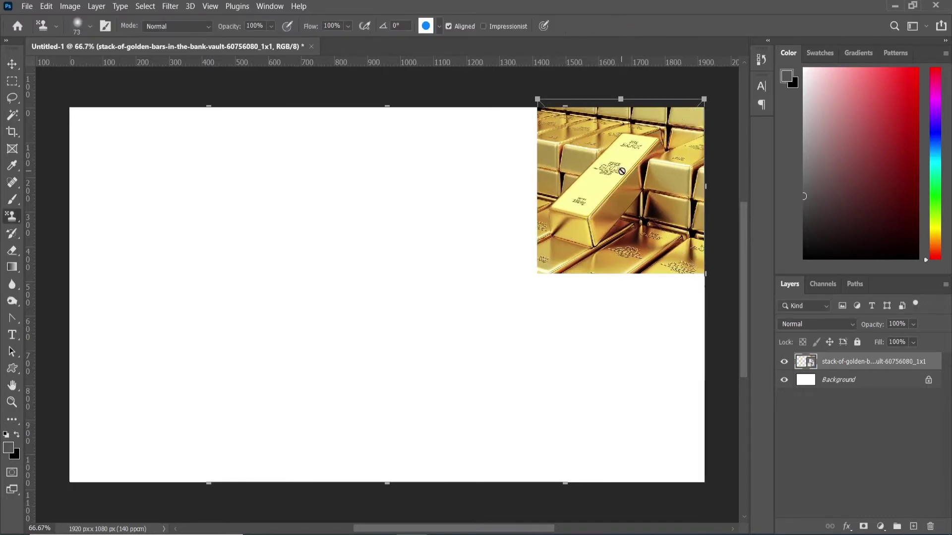
{"action": "key", "text": "t"}
{"action": "left_click", "coordinate": [249, 266]}
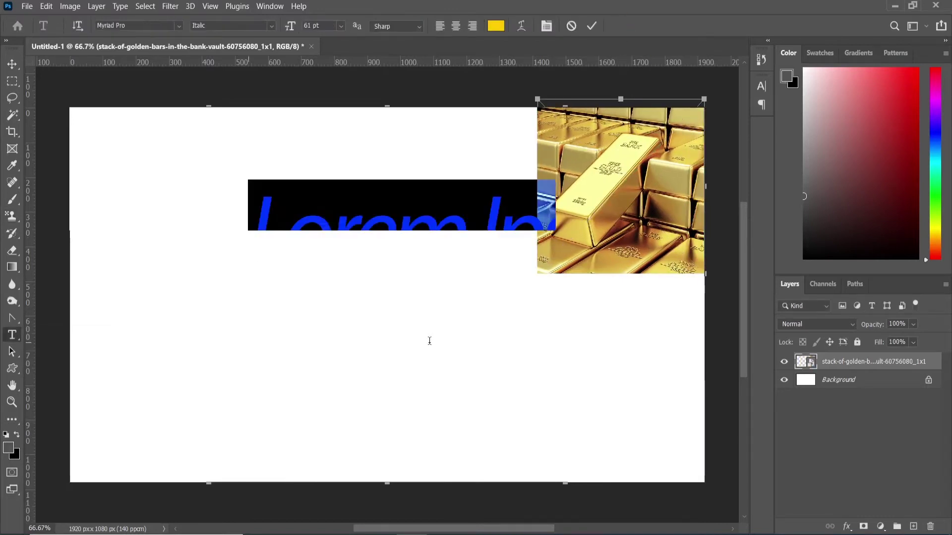
{"action": "type", "text": "SMK"}
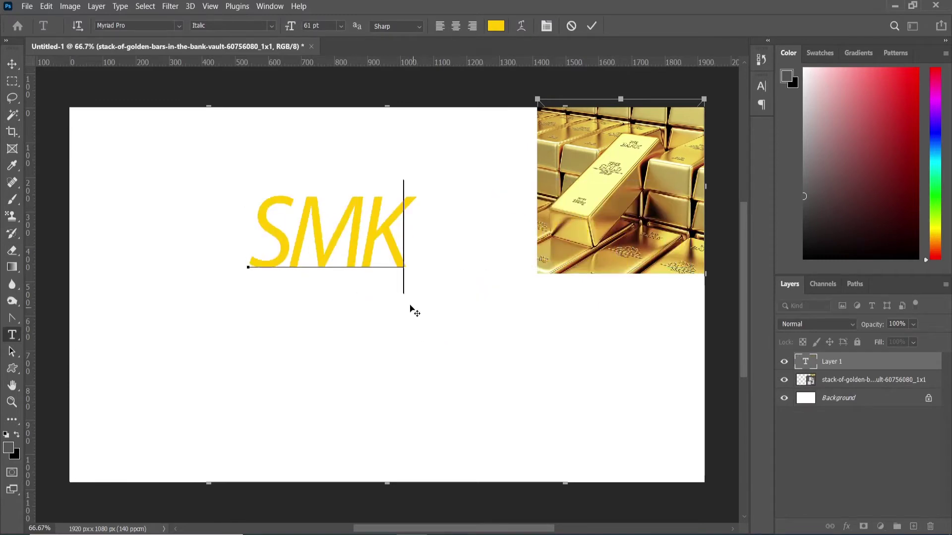
Change the SMK text's font to Calibri Bold.
{"action": "double_click", "coordinate": [352, 233]}
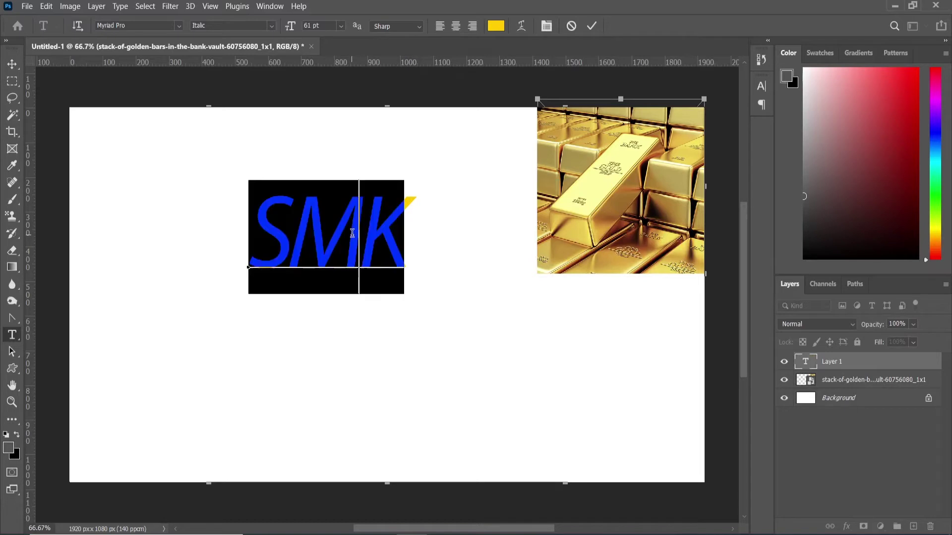
{"action": "left_click", "coordinate": [177, 24]}
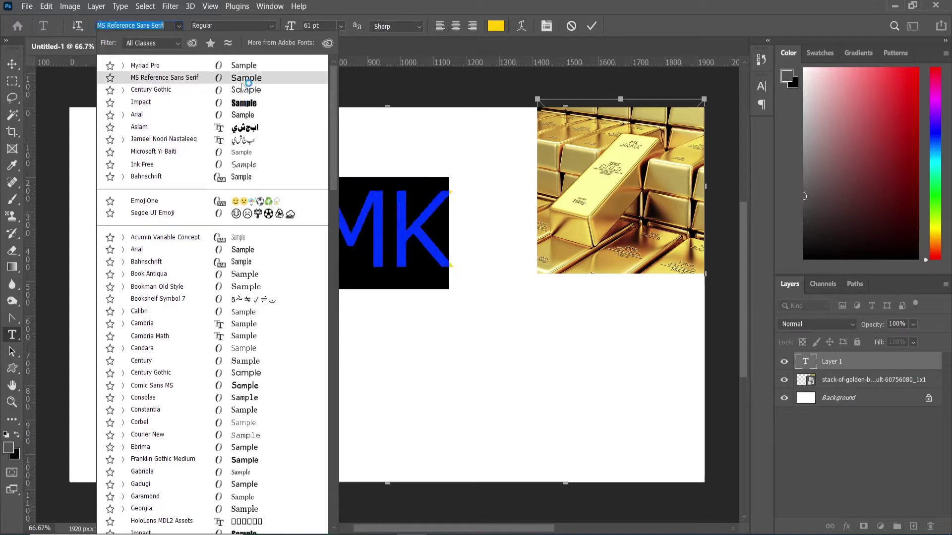
{"action": "scroll", "coordinate": [317, 119], "scroll_direction": "down", "scroll_amount": 2}
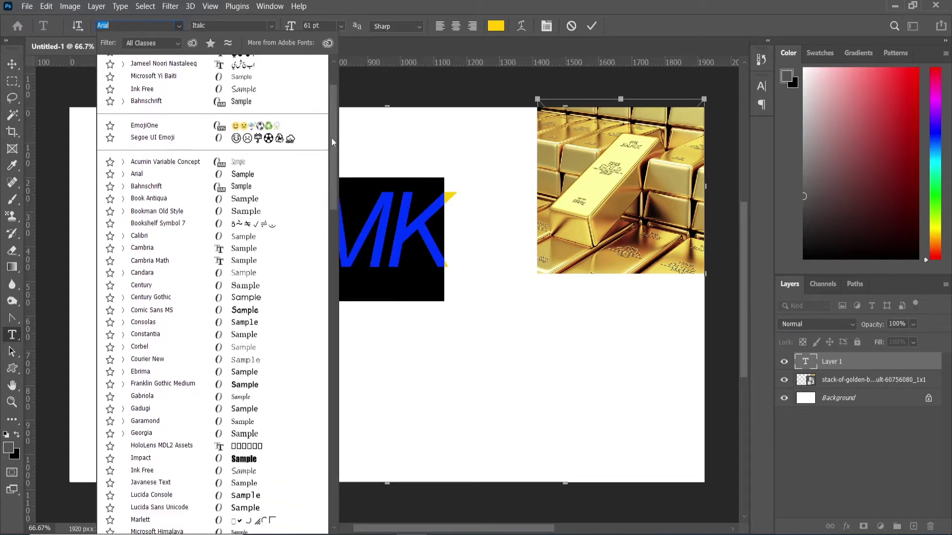
{"action": "left_click", "coordinate": [243, 238]}
{"action": "left_click", "coordinate": [276, 28]}
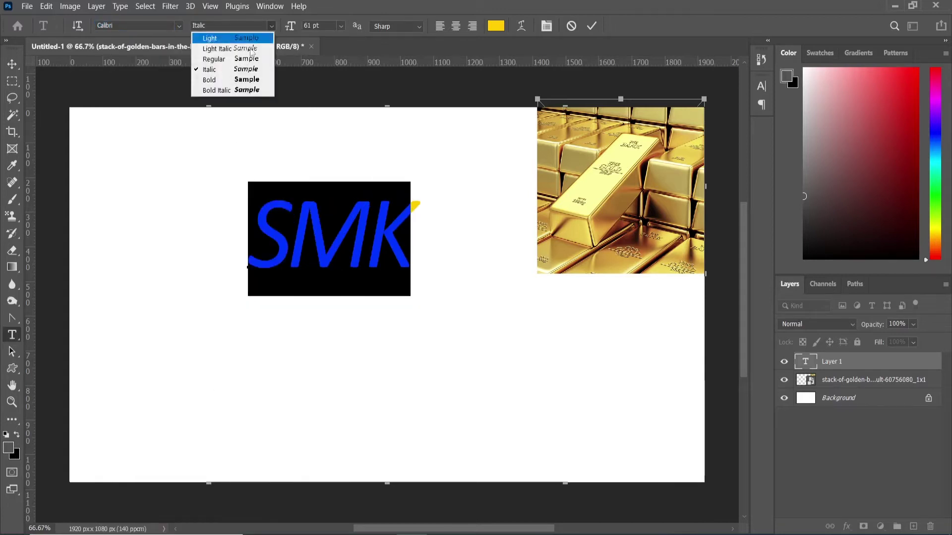
{"action": "left_click", "coordinate": [236, 82]}
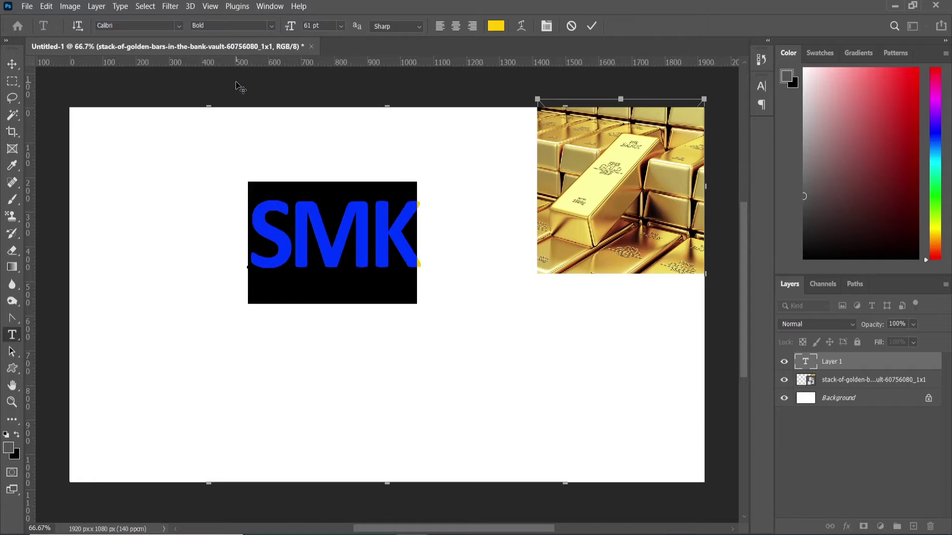
{"action": "left_click", "coordinate": [592, 26]}
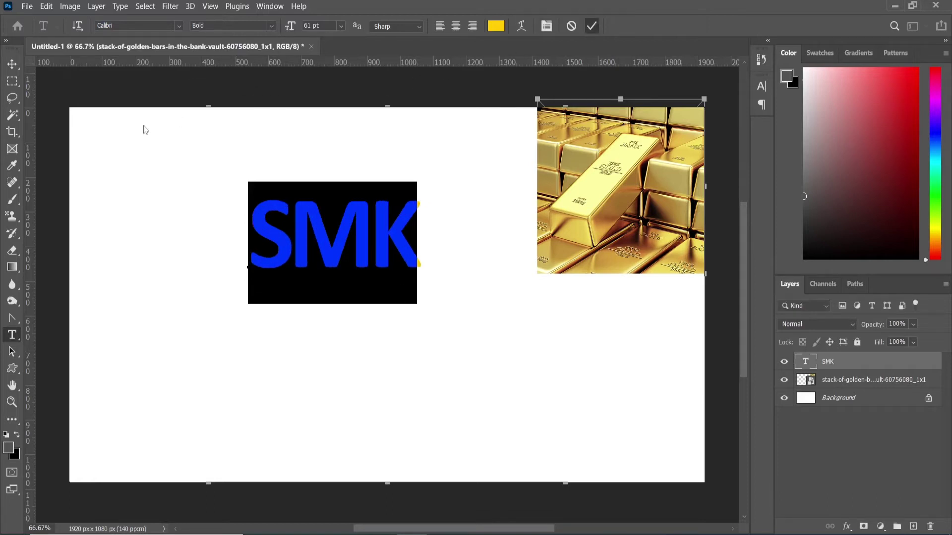
Enlarge and reposition the SMK text nearer the canvas centre, and nudge the gold bars image slightly left.
{"action": "left_click", "coordinate": [12, 64]}
{"action": "left_click_drag", "start_coordinate": [329, 250], "coordinate": [366, 282]}
{"action": "key", "text": "ctrl+t"}
{"action": "left_click_drag", "start_coordinate": [452, 210], "coordinate": [481, 192]}
{"action": "left_click", "coordinate": [614, 26]}
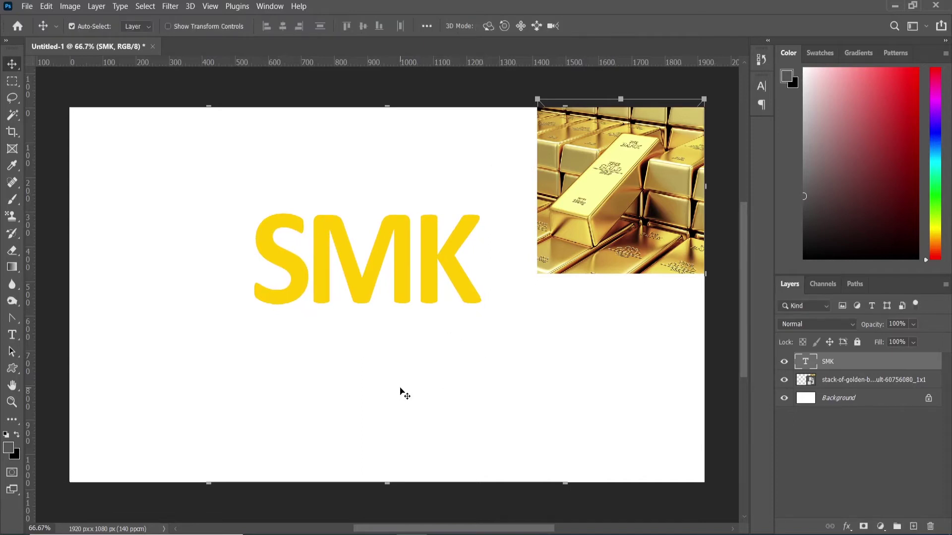
{"action": "left_click", "coordinate": [365, 531]}
{"action": "mouse_move", "coordinate": [568, 153]}
{"action": "left_mouse_down"}
{"action": "mouse_move", "coordinate": [544, 150]}
{"action": "mouse_move", "coordinate": [564, 152]}
{"action": "left_mouse_up"}
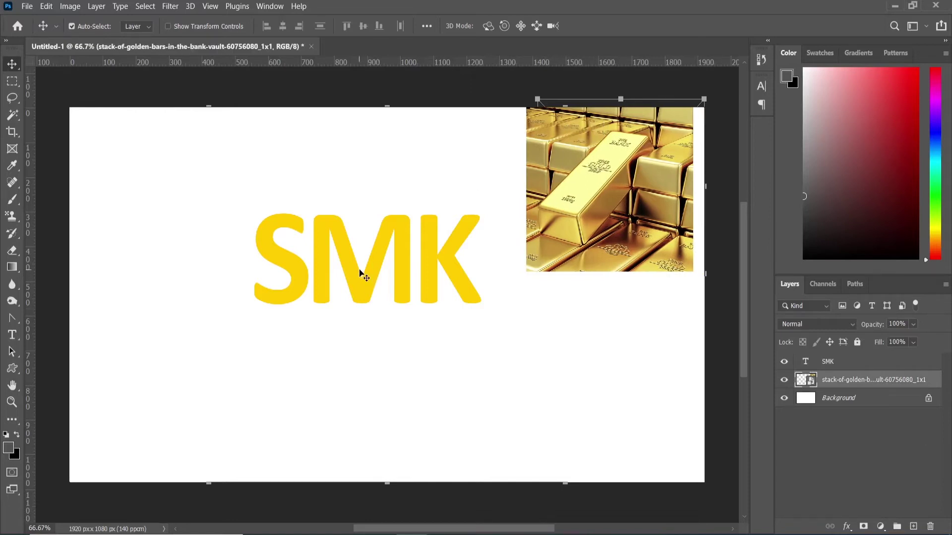
Add a Gradient Overlay effect to the SMK text layer and open its gradient for editing beside the gold bars image.
{"action": "left_click", "coordinate": [828, 362]}
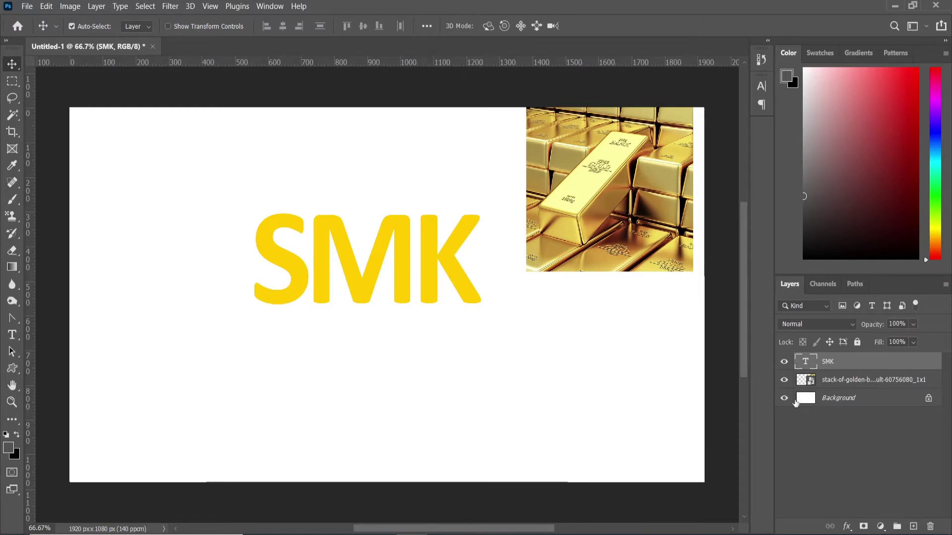
{"action": "left_click", "coordinate": [846, 527]}
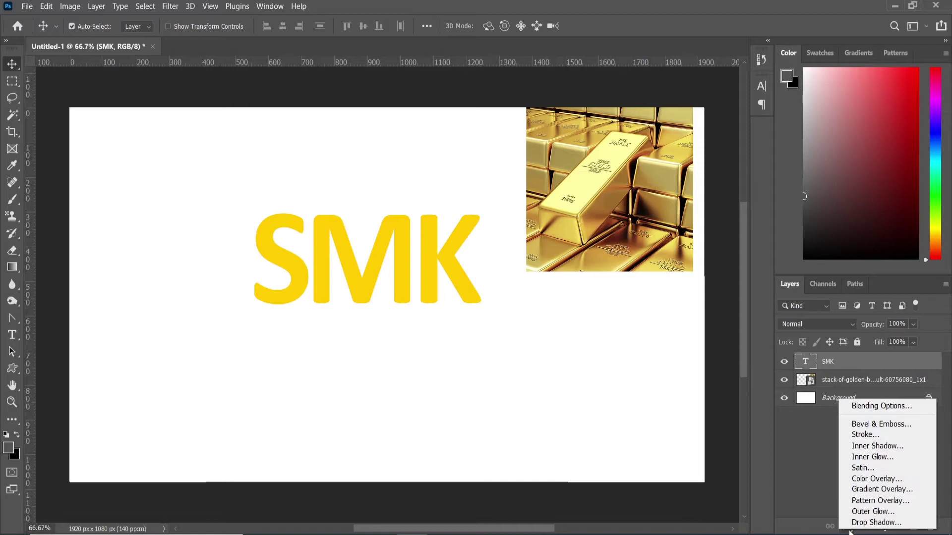
{"action": "left_click", "coordinate": [870, 491]}
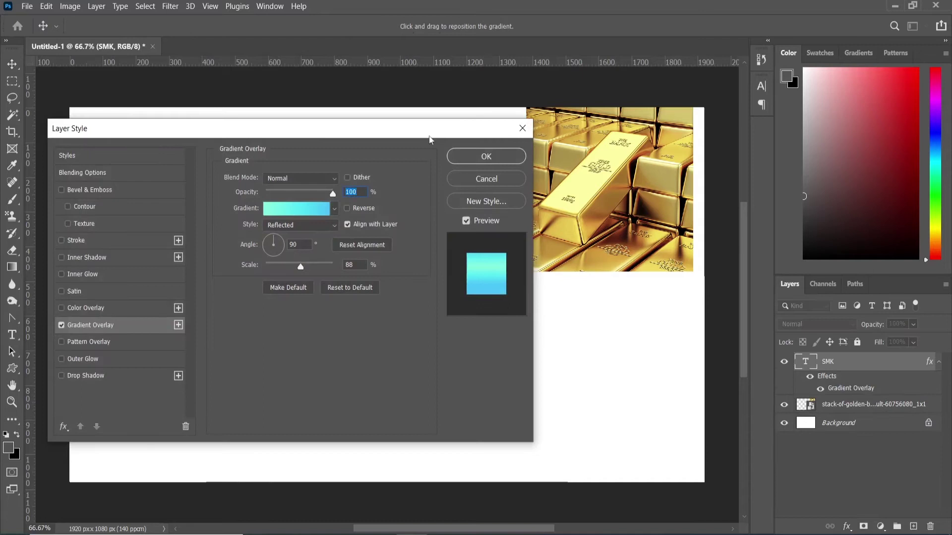
{"action": "left_click_drag", "start_coordinate": [420, 131], "coordinate": [410, 178]}
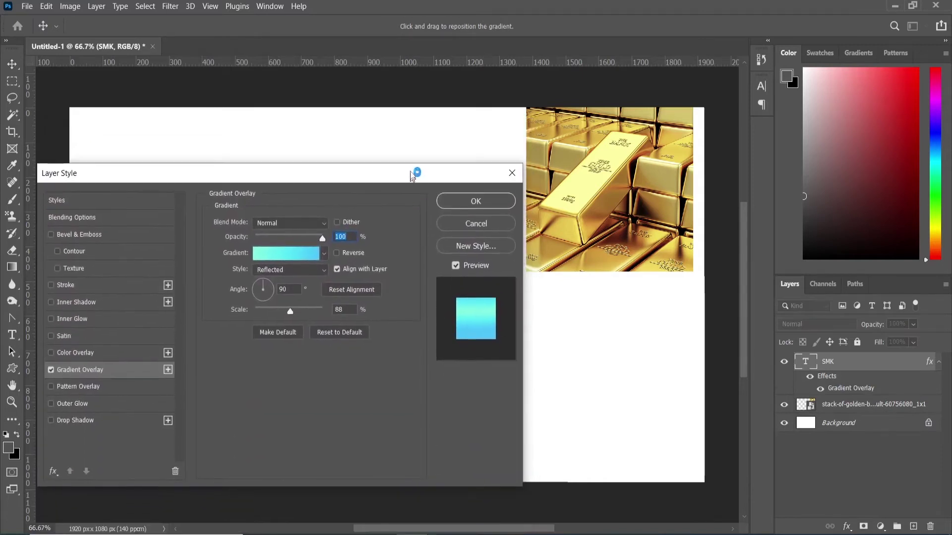
{"action": "left_click", "coordinate": [293, 257]}
{"action": "left_click_drag", "start_coordinate": [668, 44], "coordinate": [251, 70]}
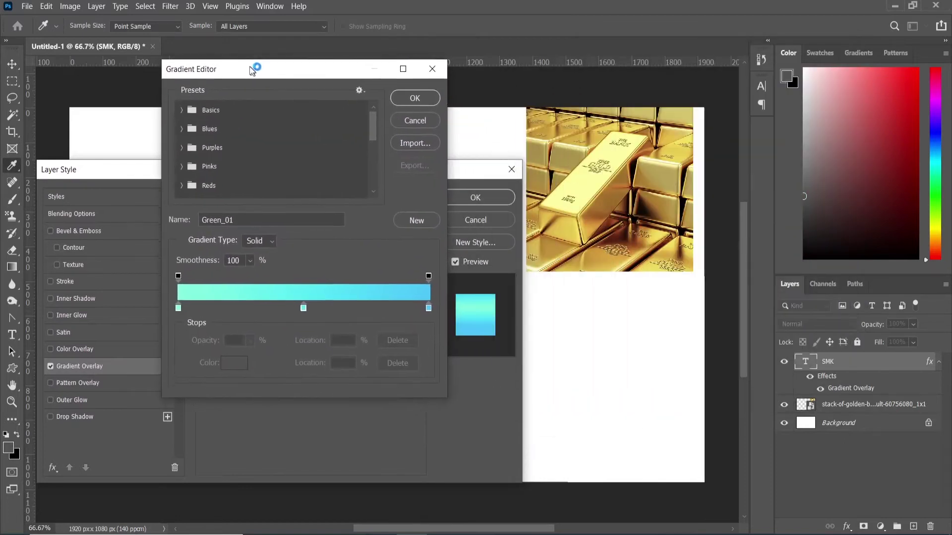
Colour the gradient's end stop with gold sampled from the bars, and add a 78% stop in a sampled darker gold.
{"action": "left_click", "coordinate": [426, 307]}
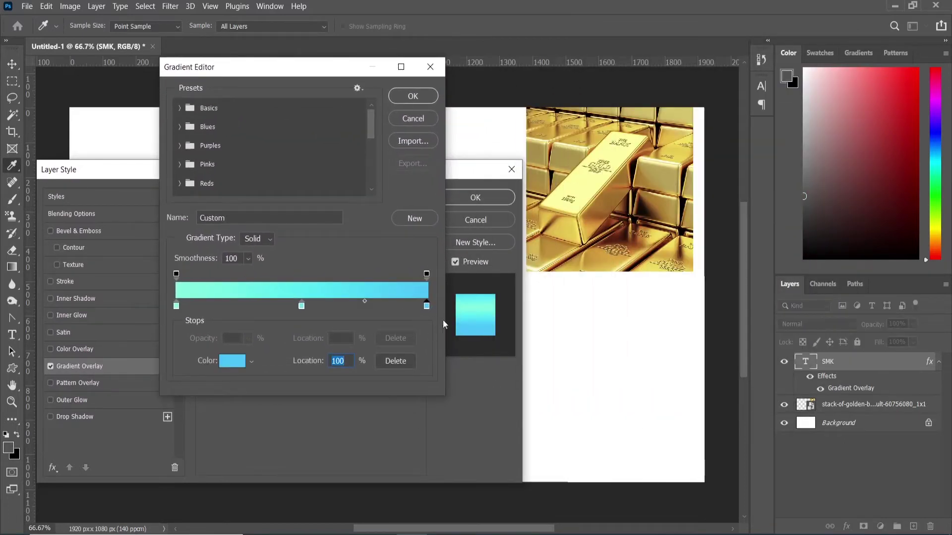
{"action": "left_click", "coordinate": [613, 198]}
{"action": "left_click", "coordinate": [372, 306]}
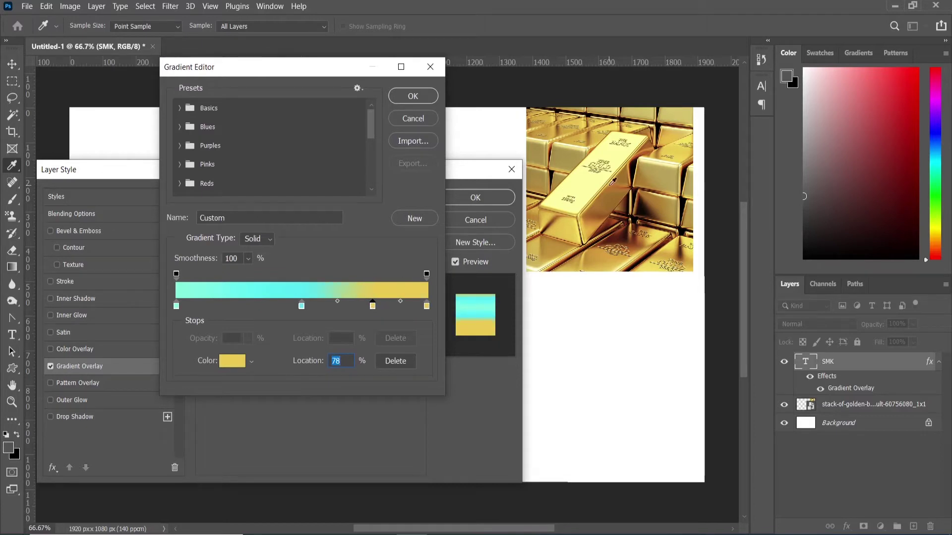
{"action": "left_click", "coordinate": [659, 155]}
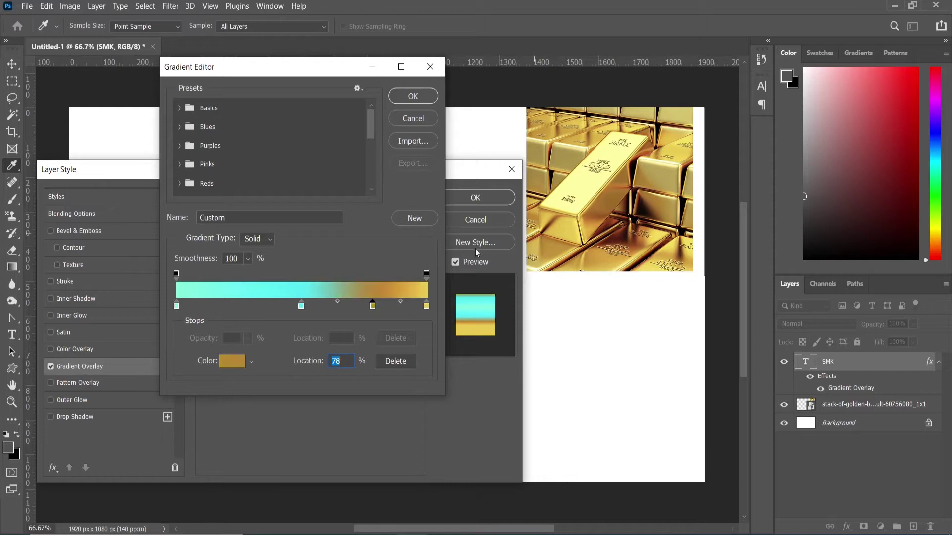
Sample bar colours for the remaining gradient stops: pale yellow in the middle, gold on a new 26% stop, orange-gold at 0%.
{"action": "left_click", "coordinate": [302, 307]}
{"action": "left_click", "coordinate": [620, 154]}
{"action": "left_click", "coordinate": [240, 308]}
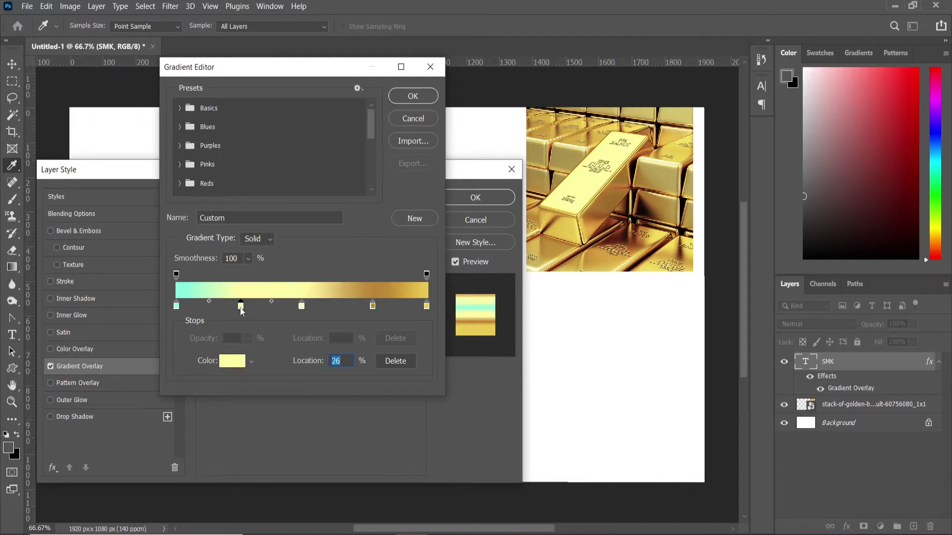
{"action": "left_click", "coordinate": [559, 226]}
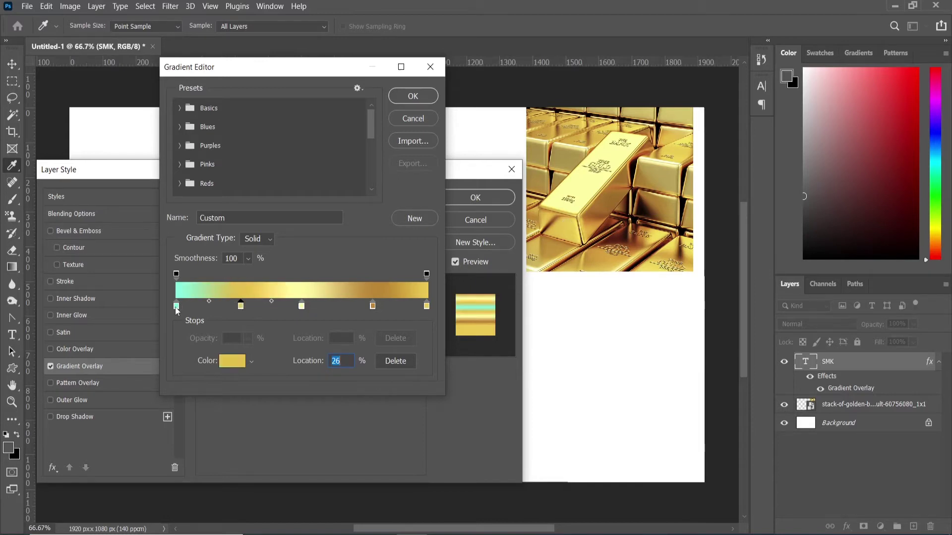
{"action": "left_click", "coordinate": [175, 306]}
{"action": "left_click", "coordinate": [593, 220]}
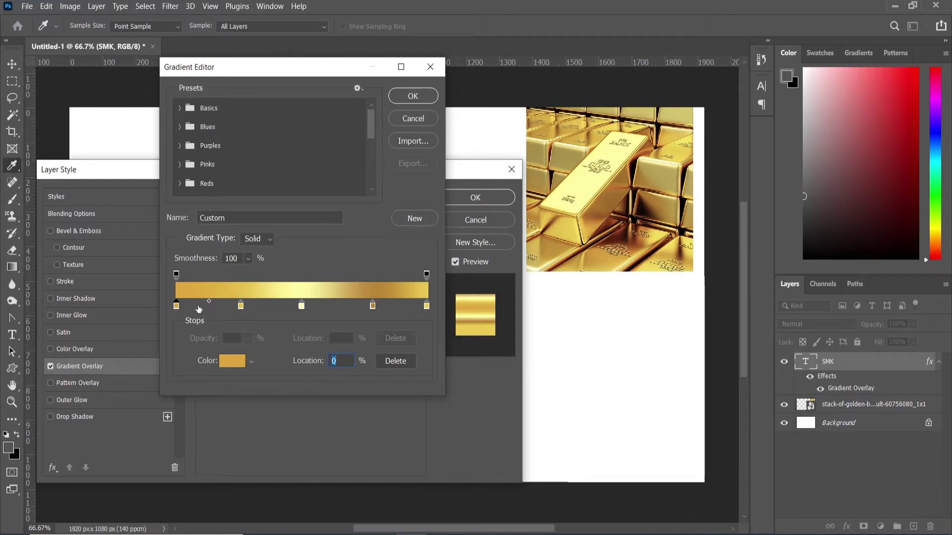
Shift the inner gradient stops, with the gold one at 32% and the dark one at 82%, and add a sampled gold stop at 14%.
{"action": "left_click_drag", "start_coordinate": [302, 308], "coordinate": [382, 307]}
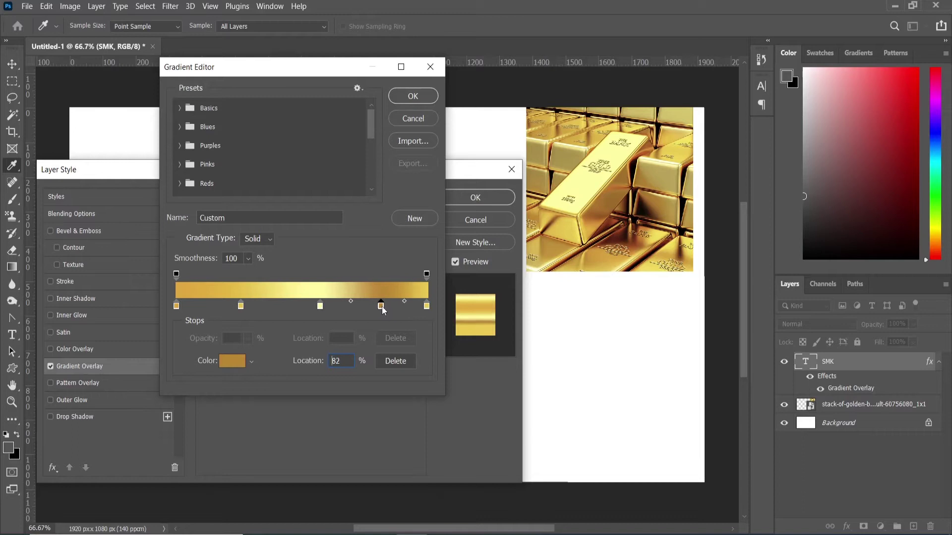
{"action": "left_click_drag", "start_coordinate": [241, 306], "coordinate": [258, 307]}
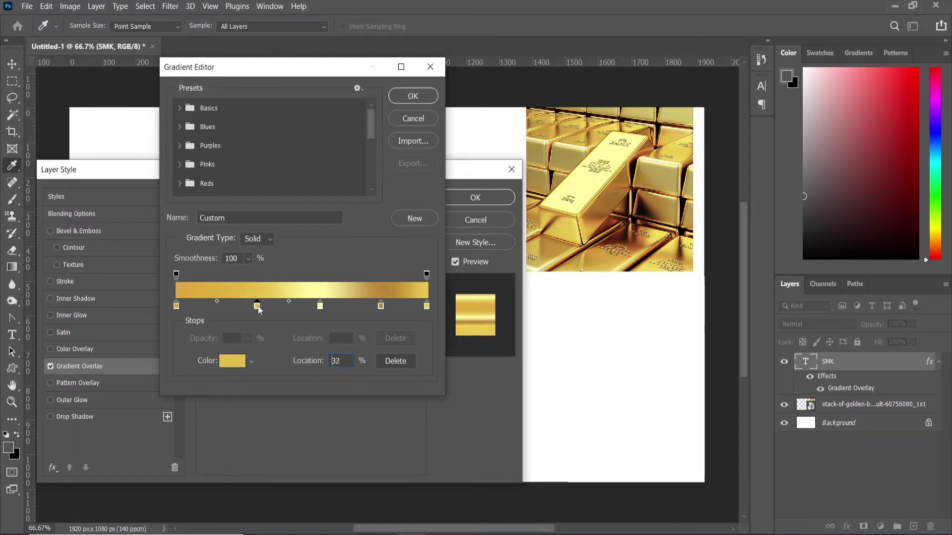
{"action": "left_click", "coordinate": [213, 306]}
{"action": "double_click", "coordinate": [213, 308]}
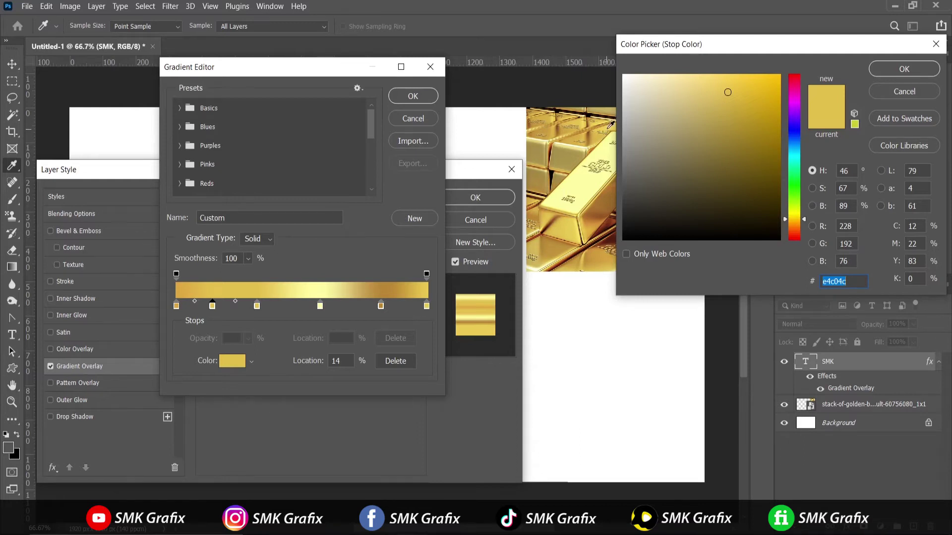
{"action": "left_click", "coordinate": [886, 74]}
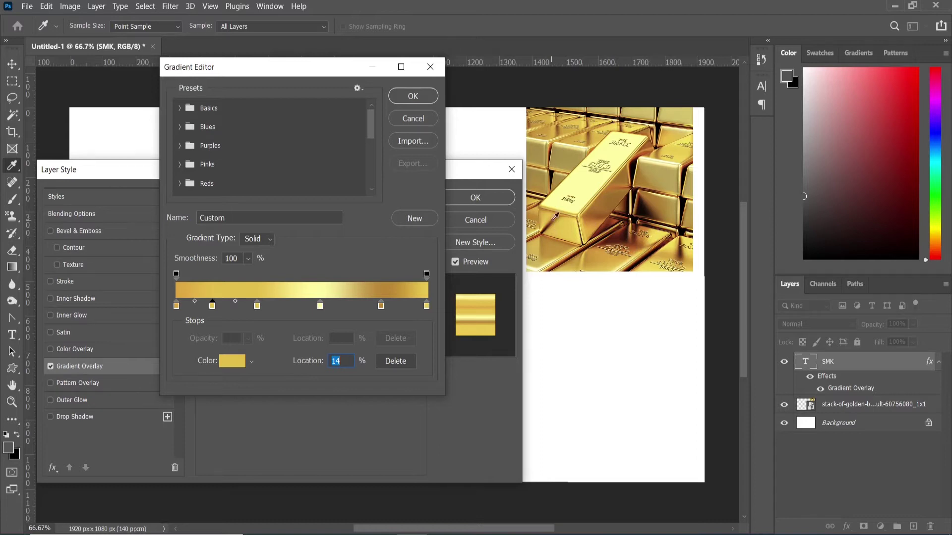
{"action": "left_click", "coordinate": [591, 229]}
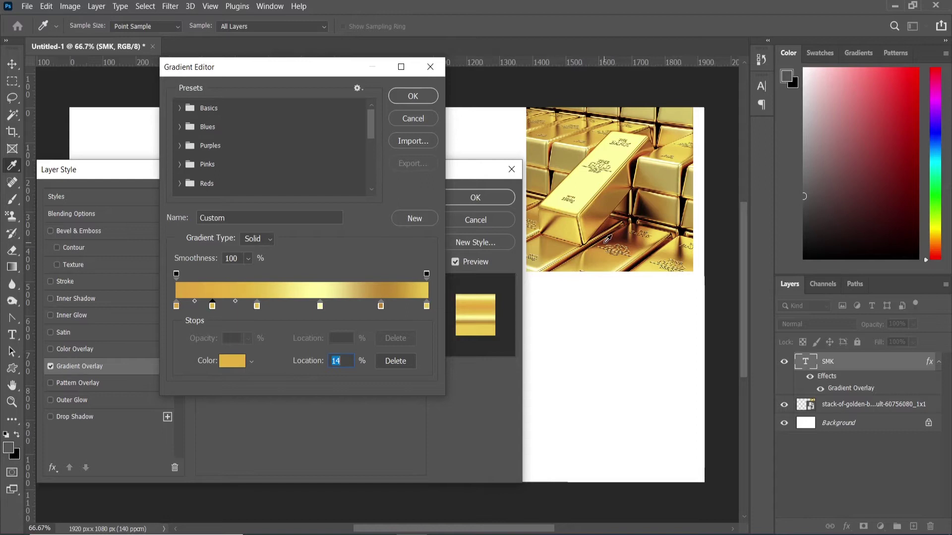
{"action": "left_click", "coordinate": [565, 230]}
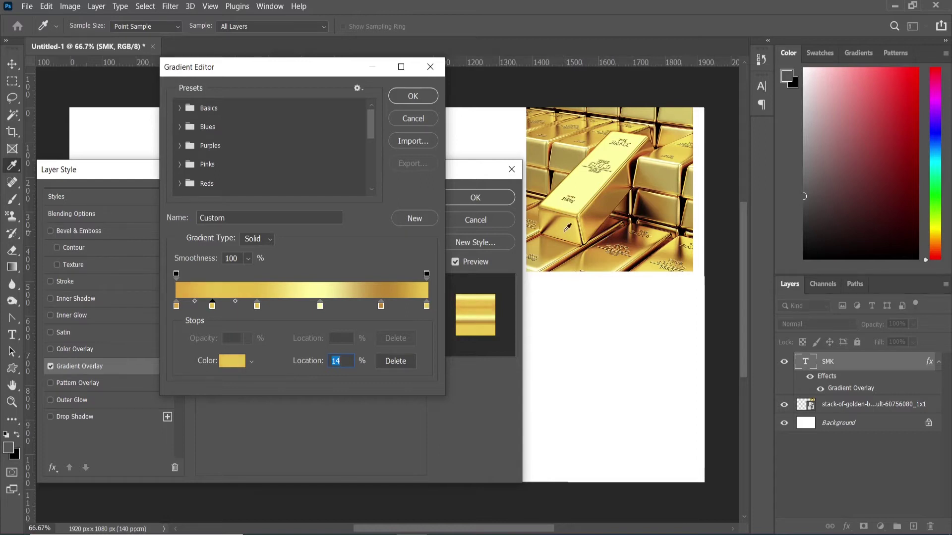
{"action": "left_click", "coordinate": [538, 241]}
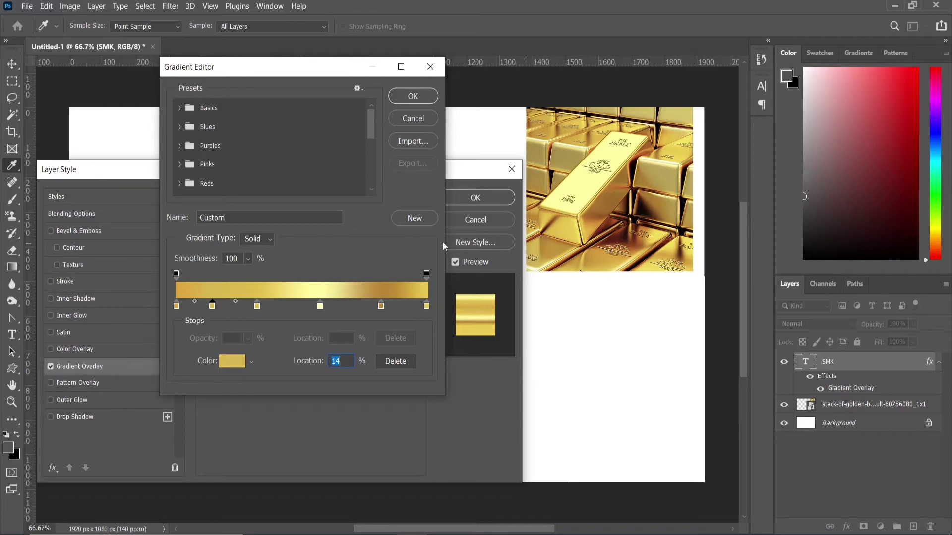
Move the 32% gradient stop to 36%, and resample the colours of that stop and the 14% stop from the gold bars.
{"action": "left_click_drag", "start_coordinate": [258, 306], "coordinate": [267, 306]}
{"action": "left_click", "coordinate": [590, 256]}
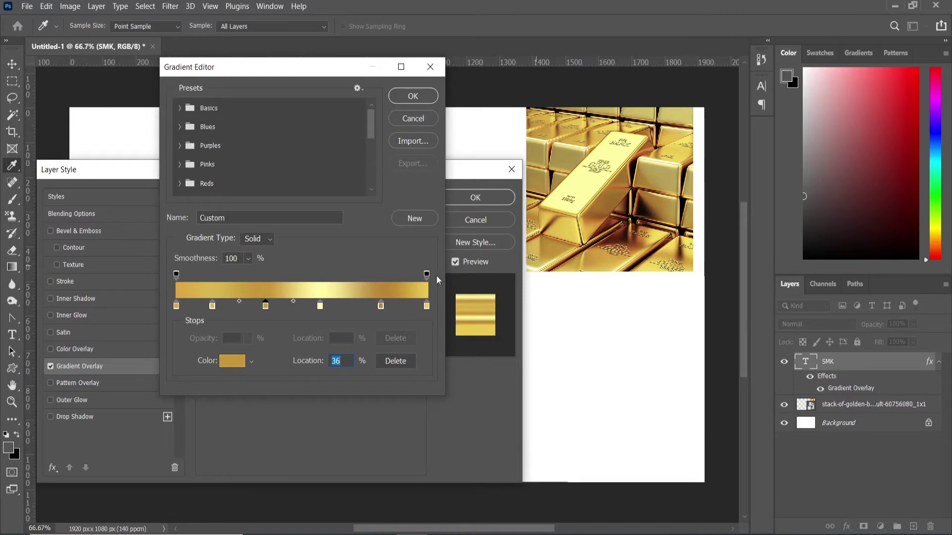
{"action": "left_click", "coordinate": [212, 306]}
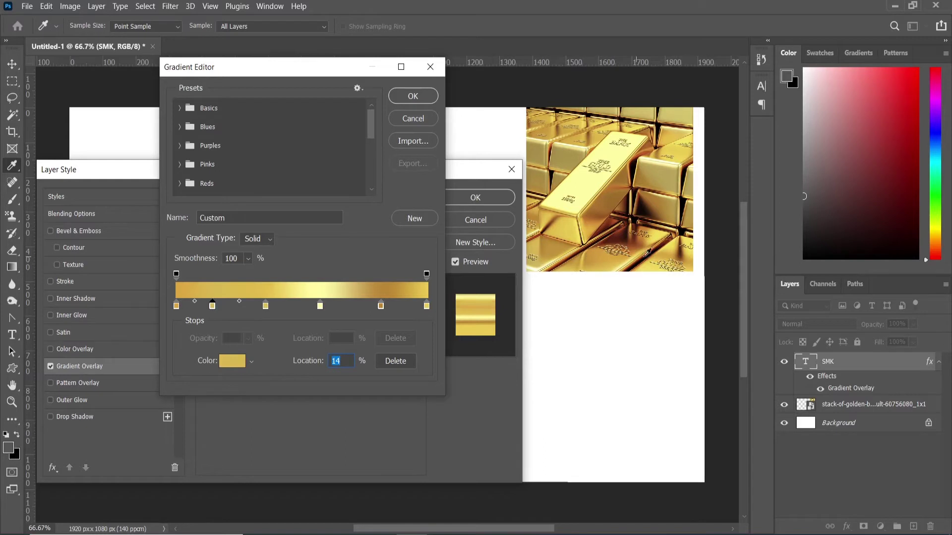
{"action": "left_click", "coordinate": [668, 249]}
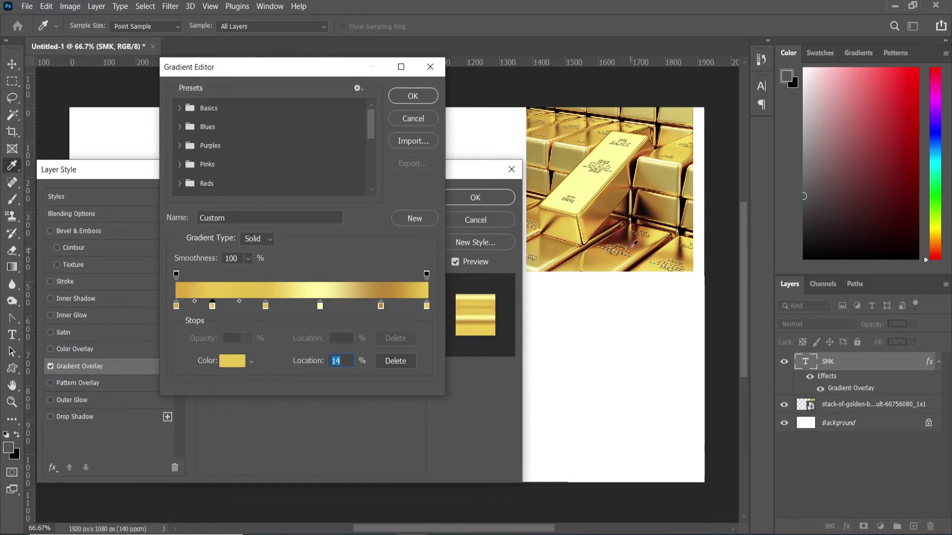
Resample the colour of the 14% gradient stop as bright yellow-gold from the gold bars and accept the gradient.
{"action": "left_click", "coordinate": [586, 176]}
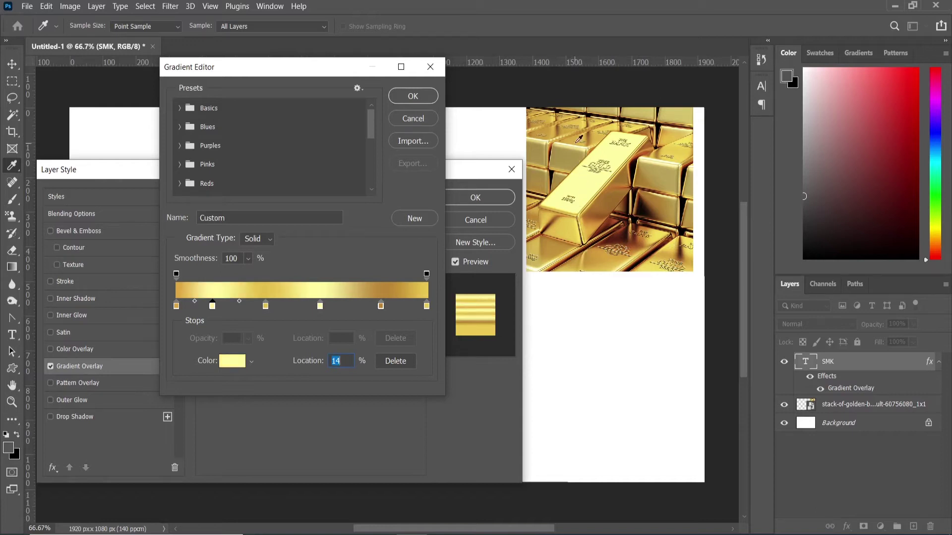
{"action": "left_click", "coordinate": [677, 142]}
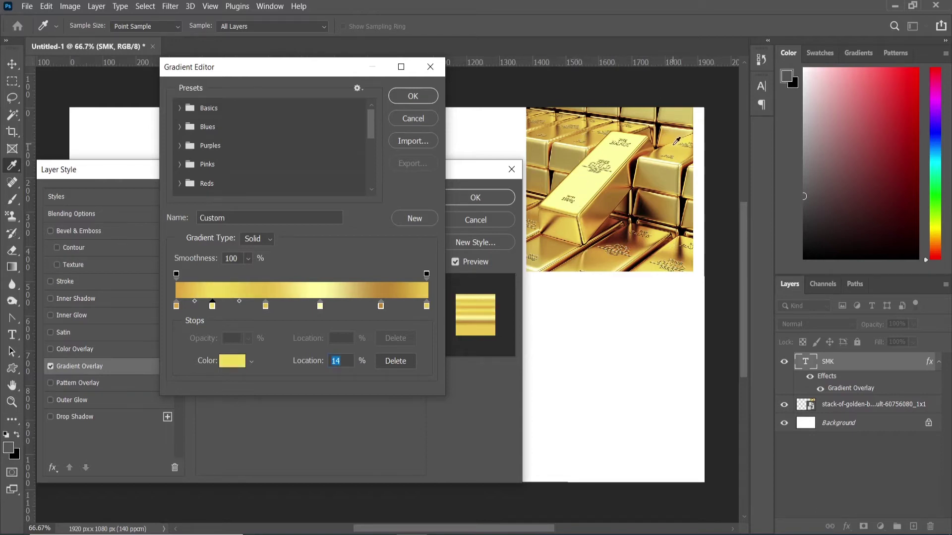
{"action": "left_click", "coordinate": [413, 96]}
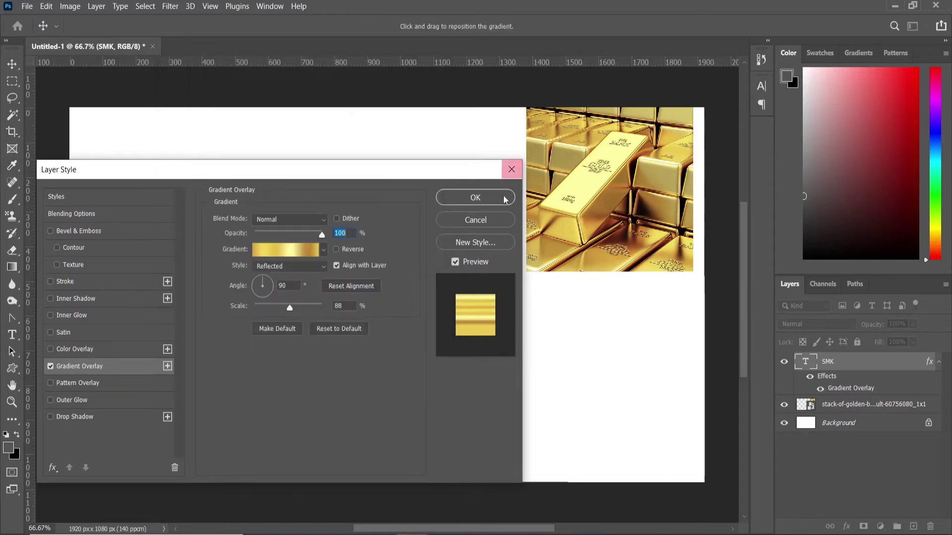
Set the gradient overlay style to Linear at an angle of 107° and reverse the gradient.
{"action": "left_click_drag", "start_coordinate": [426, 169], "coordinate": [509, 315]}
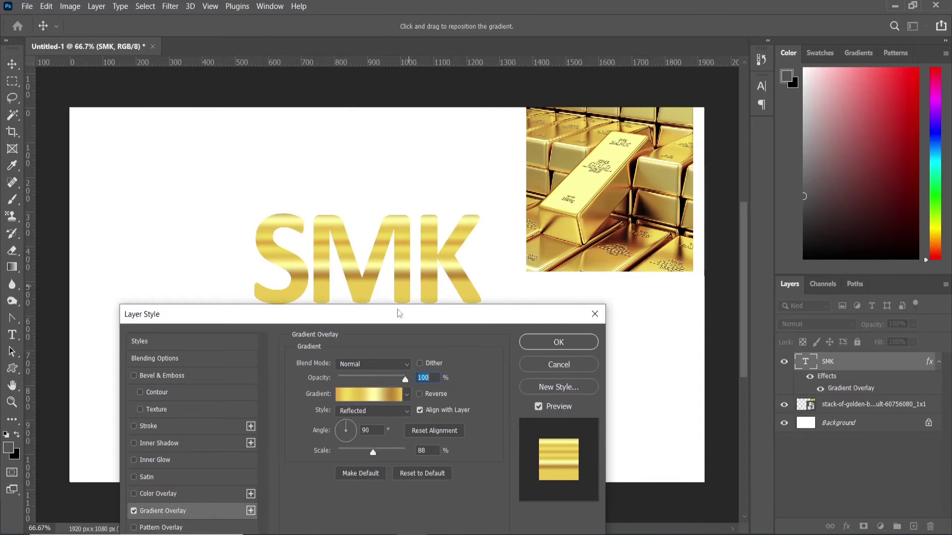
{"action": "left_click", "coordinate": [374, 412]}
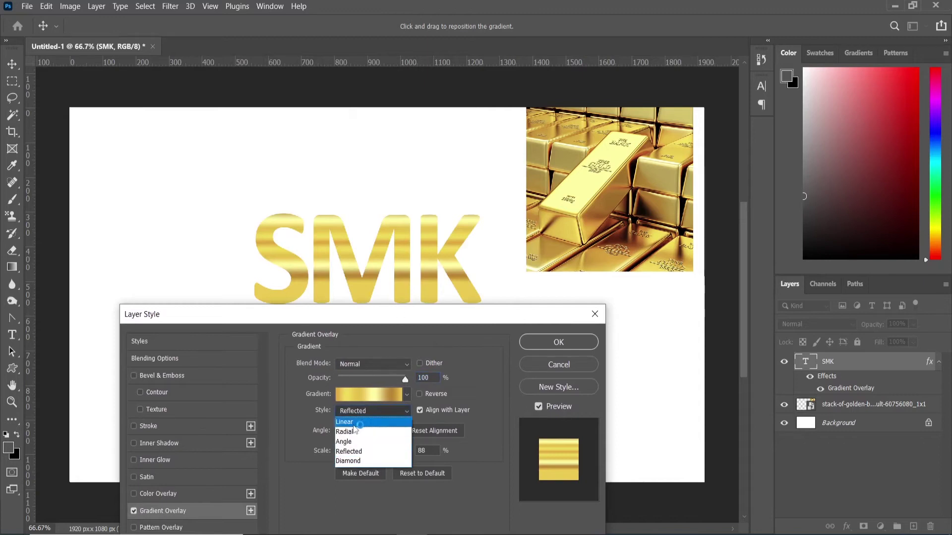
{"action": "left_click", "coordinate": [377, 422]}
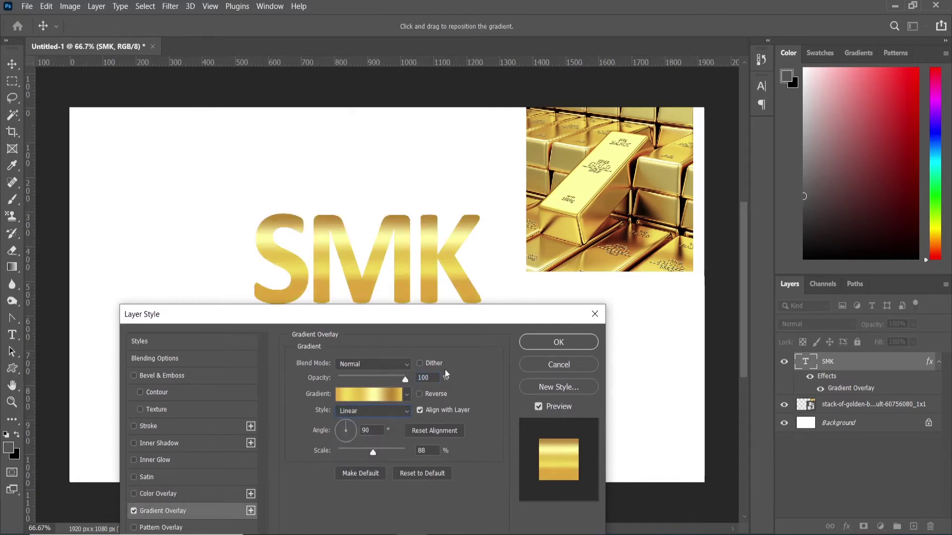
{"action": "left_click_drag", "start_coordinate": [349, 427], "coordinate": [344, 425]}
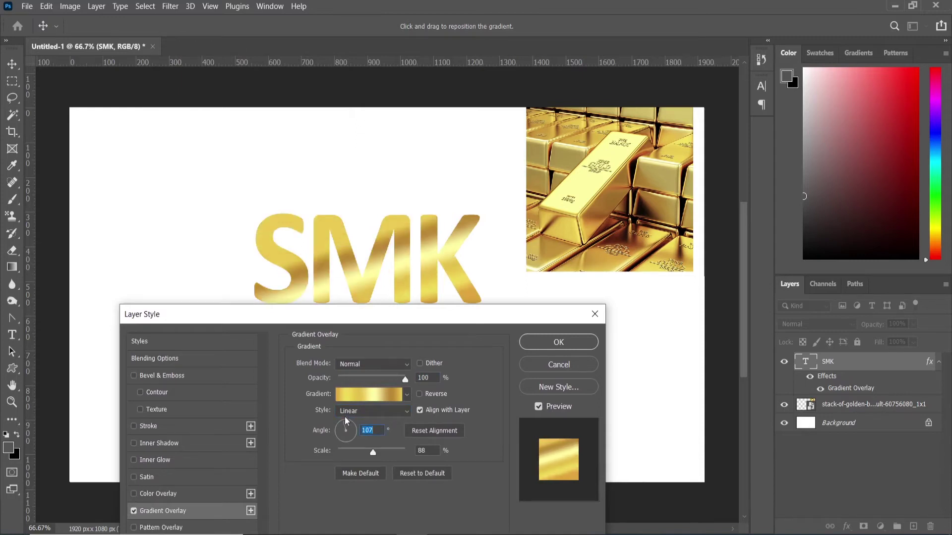
{"action": "left_click", "coordinate": [419, 394]}
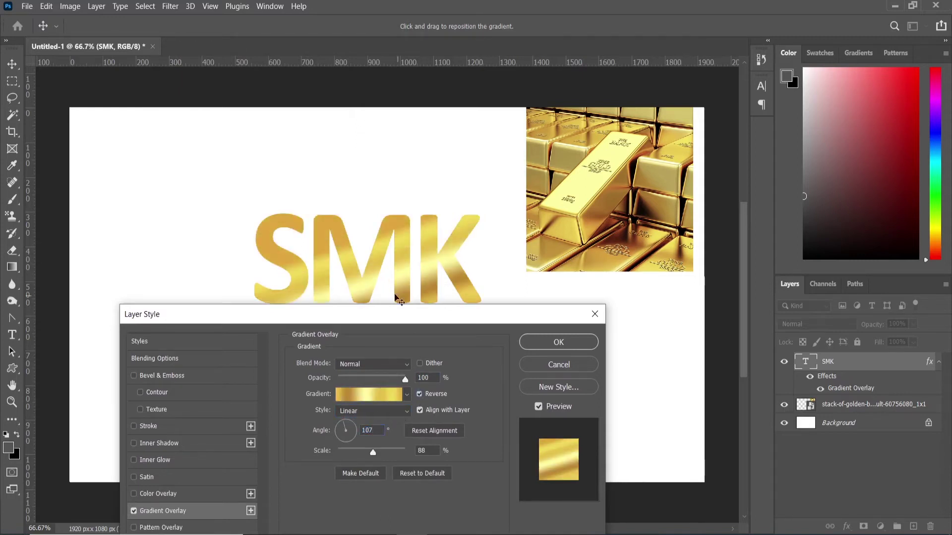
Reposition the gradient across the SMK letters, increase its scale slightly, and apply the layer style.
{"action": "mouse_move", "coordinate": [403, 283]}
{"action": "left_mouse_down"}
{"action": "mouse_move", "coordinate": [384, 257]}
{"action": "mouse_move", "coordinate": [397, 267]}
{"action": "left_mouse_up"}
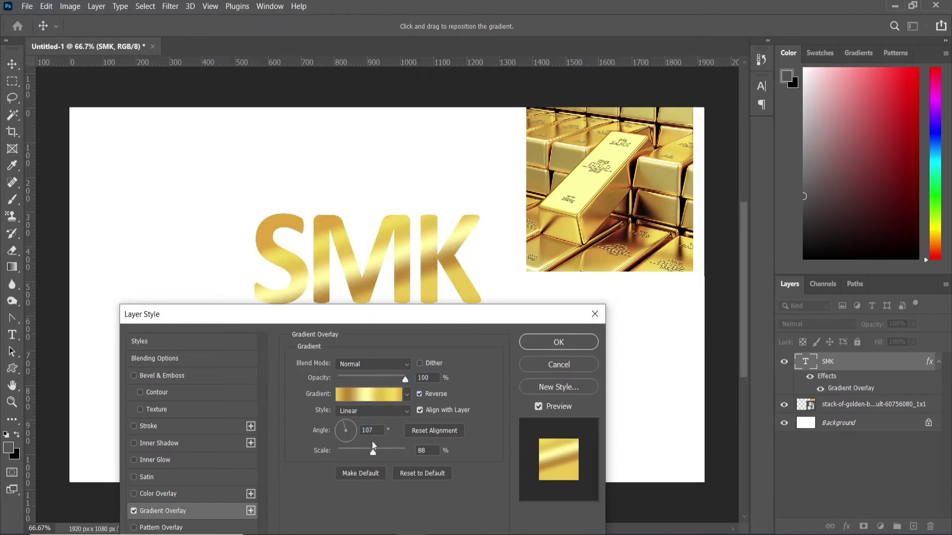
{"action": "left_click_drag", "start_coordinate": [373, 453], "coordinate": [385, 454]}
{"action": "mouse_move", "coordinate": [365, 282]}
{"action": "left_mouse_down"}
{"action": "mouse_move", "coordinate": [366, 270]}
{"action": "mouse_move", "coordinate": [364, 292]}
{"action": "mouse_move", "coordinate": [360, 271]}
{"action": "left_mouse_up"}
{"action": "left_click_drag", "start_coordinate": [386, 453], "coordinate": [381, 453]}
{"action": "left_click_drag", "start_coordinate": [436, 315], "coordinate": [456, 273]}
{"action": "left_click", "coordinate": [568, 300]}
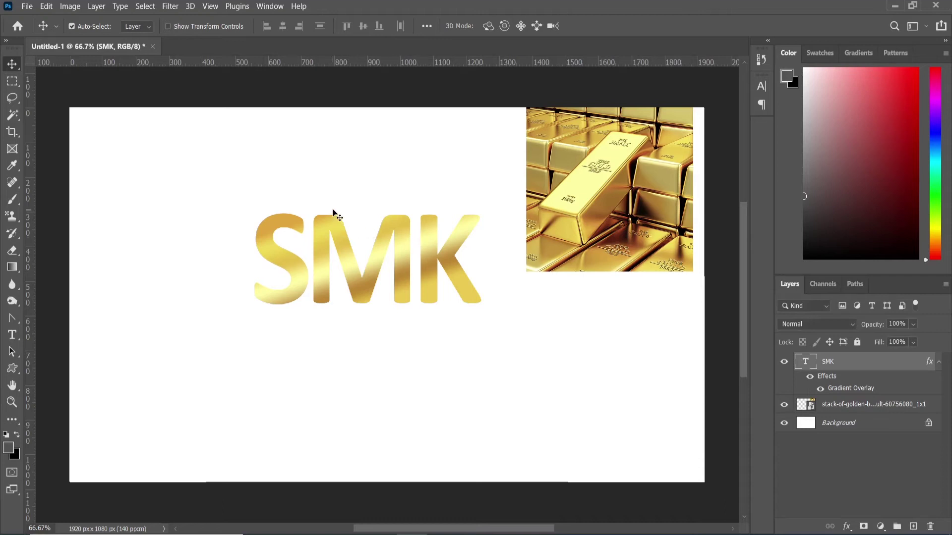
Add an 8 px stroke to the SMK layer with Outside position and a Gradient fill type.
{"action": "left_click", "coordinate": [847, 528]}
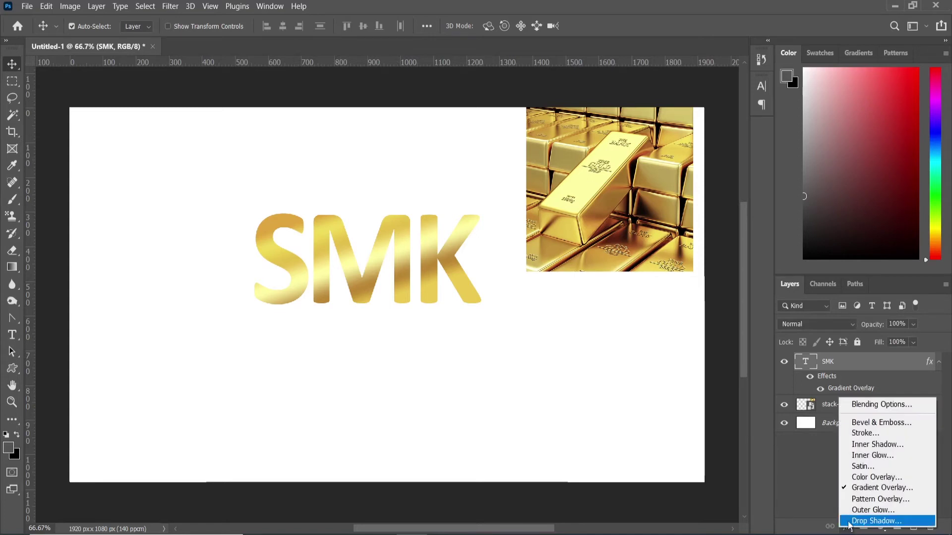
{"action": "left_click", "coordinate": [864, 435]}
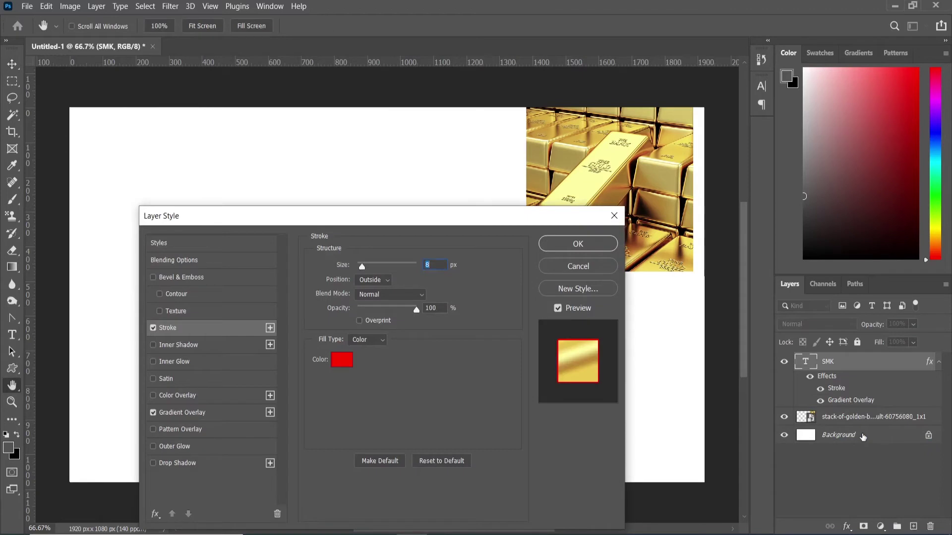
{"action": "left_click_drag", "start_coordinate": [416, 220], "coordinate": [719, 95]}
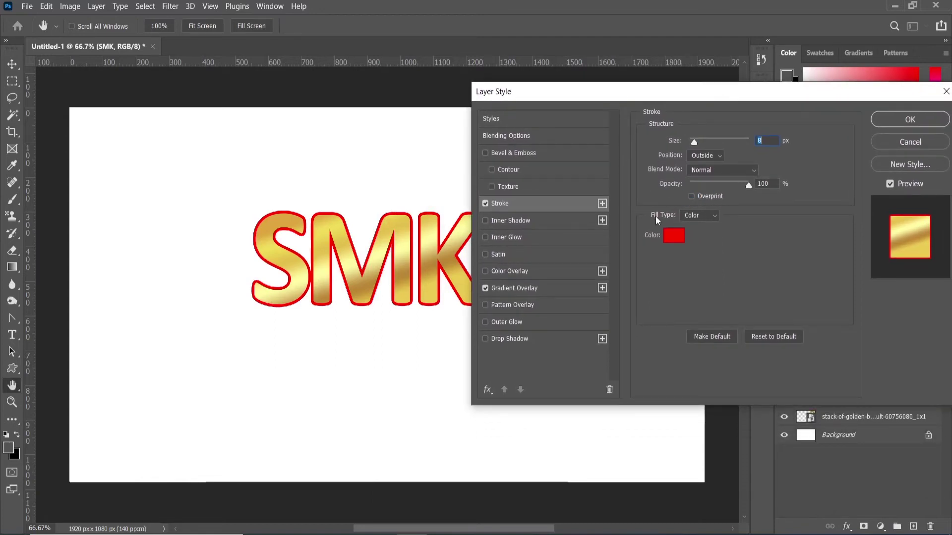
{"action": "left_click", "coordinate": [695, 219]}
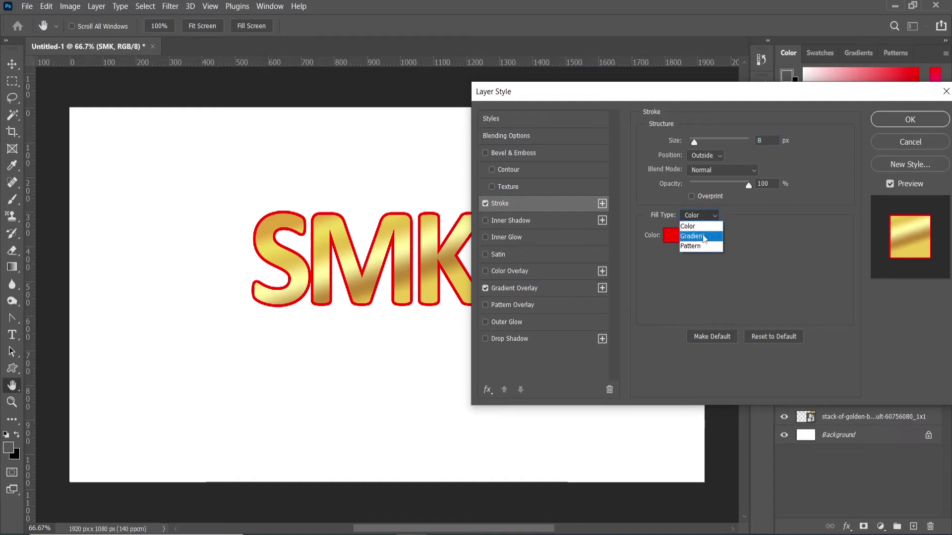
{"action": "left_click", "coordinate": [740, 235]}
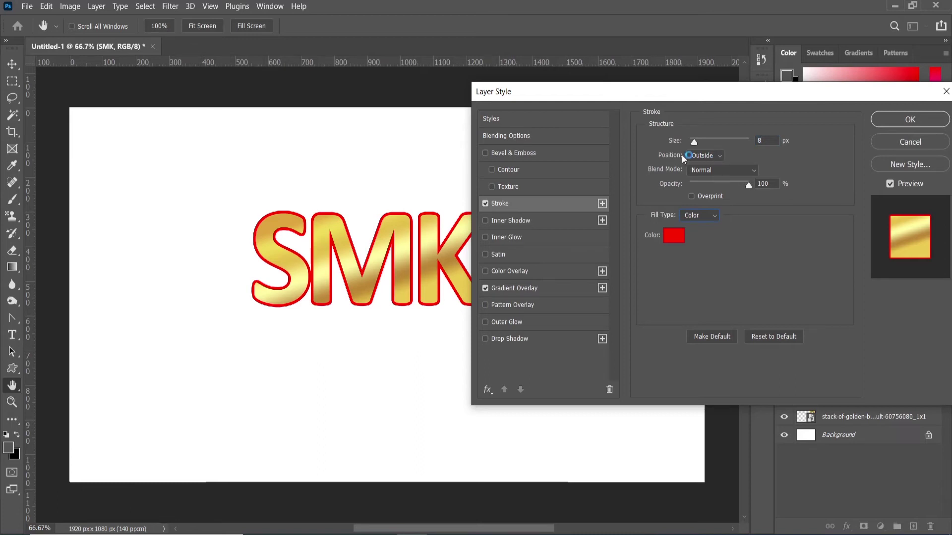
{"action": "left_click", "coordinate": [719, 157]}
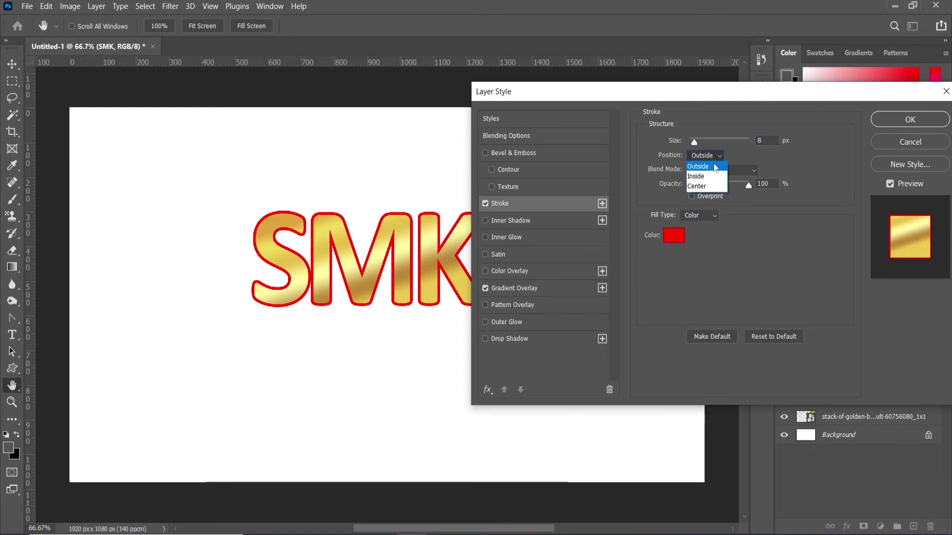
{"action": "left_click", "coordinate": [699, 169]}
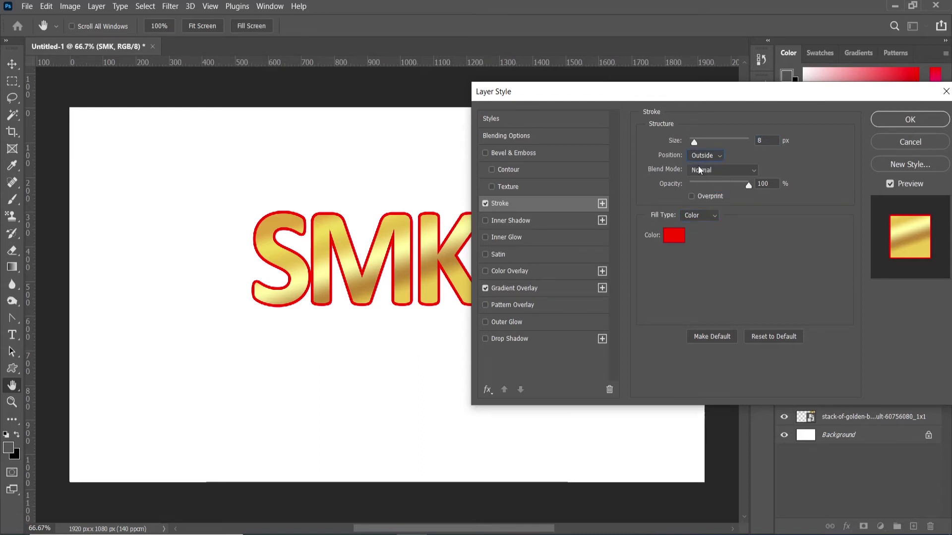
{"action": "left_click", "coordinate": [701, 220]}
{"action": "left_click", "coordinate": [699, 228]}
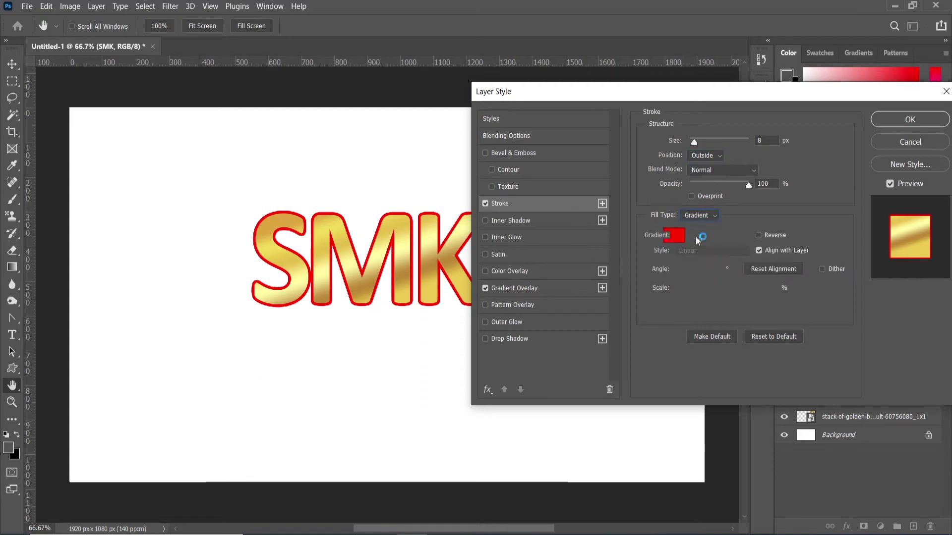
Edit the stroke gradient, sampling pale yellow from the bars for the 100% stop and brown-gold for a new 80% stop.
{"action": "left_click_drag", "start_coordinate": [666, 95], "coordinate": [690, 79]}
{"action": "left_click_drag", "start_coordinate": [765, 78], "coordinate": [475, 267]}
{"action": "left_click", "coordinate": [439, 408]}
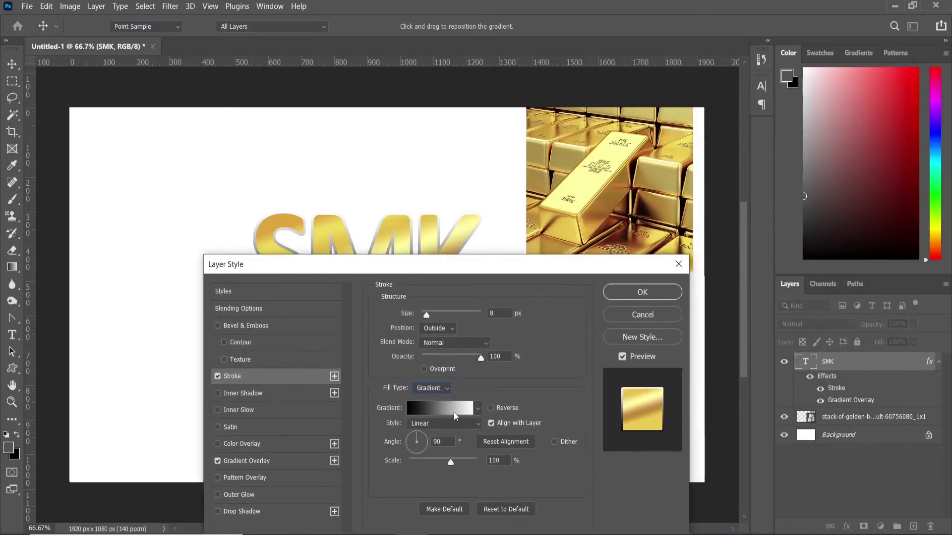
{"action": "left_click", "coordinate": [426, 306]}
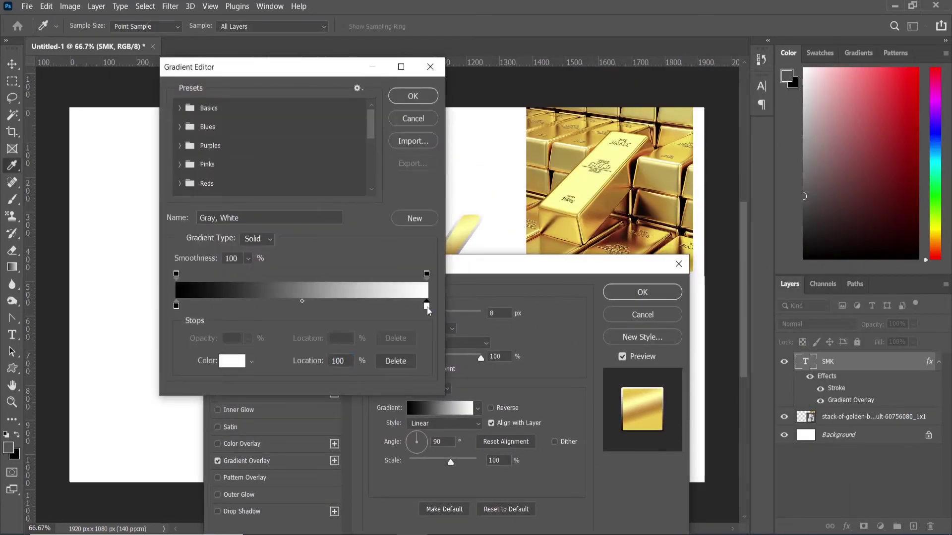
{"action": "left_click", "coordinate": [590, 181]}
{"action": "left_click_drag", "start_coordinate": [397, 306], "coordinate": [378, 306]}
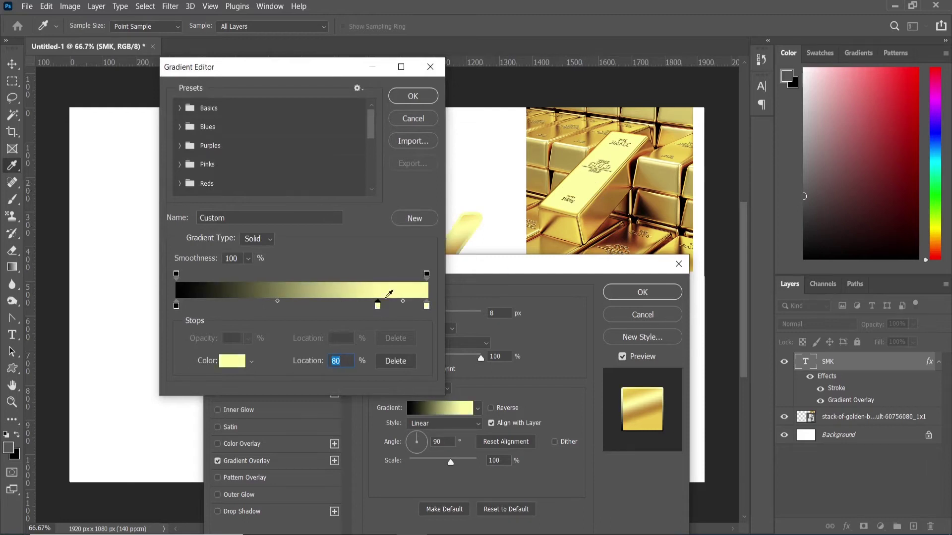
{"action": "left_click", "coordinate": [605, 198]}
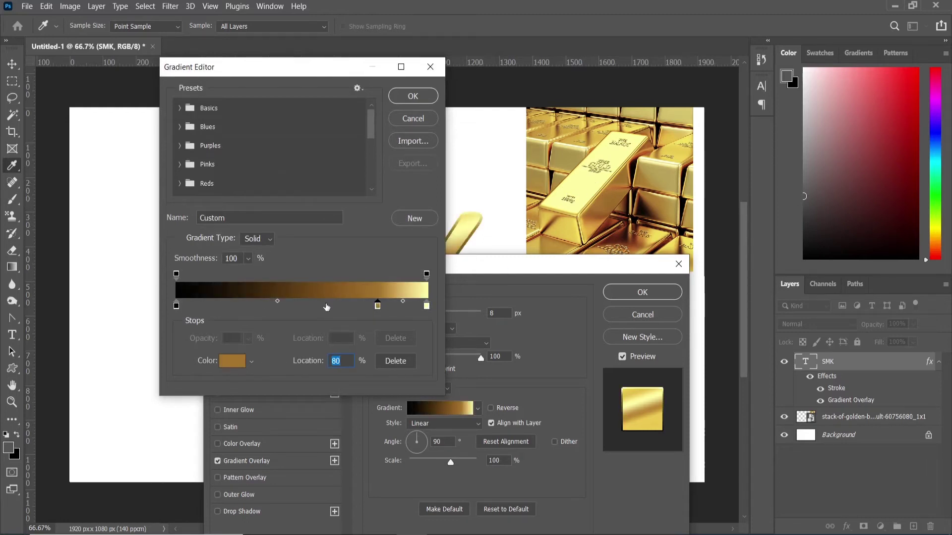
Add stroke gradient stops at 57% in sampled yellow-gold and at 35% in sampled darker gold.
{"action": "left_click", "coordinate": [319, 305]}
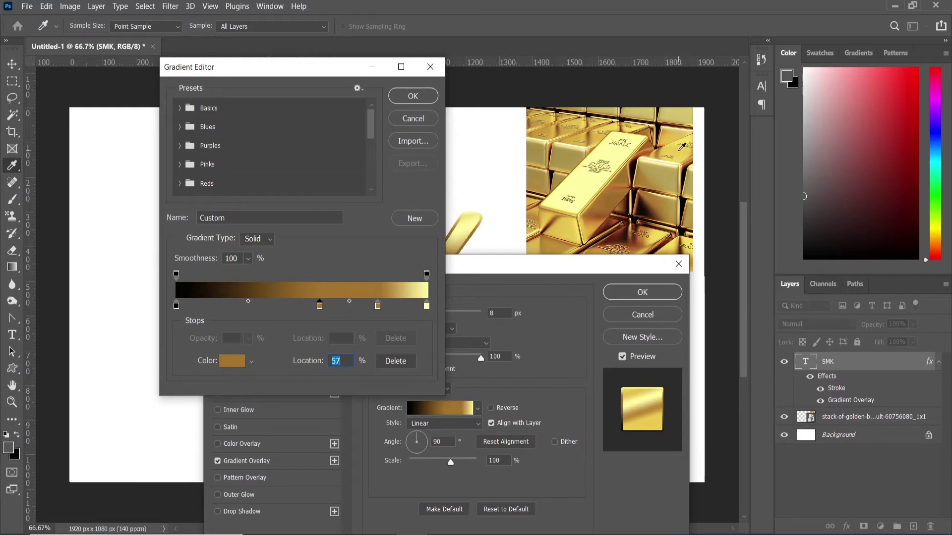
{"action": "left_click", "coordinate": [682, 147]}
{"action": "left_click_drag", "start_coordinate": [319, 306], "coordinate": [262, 306]}
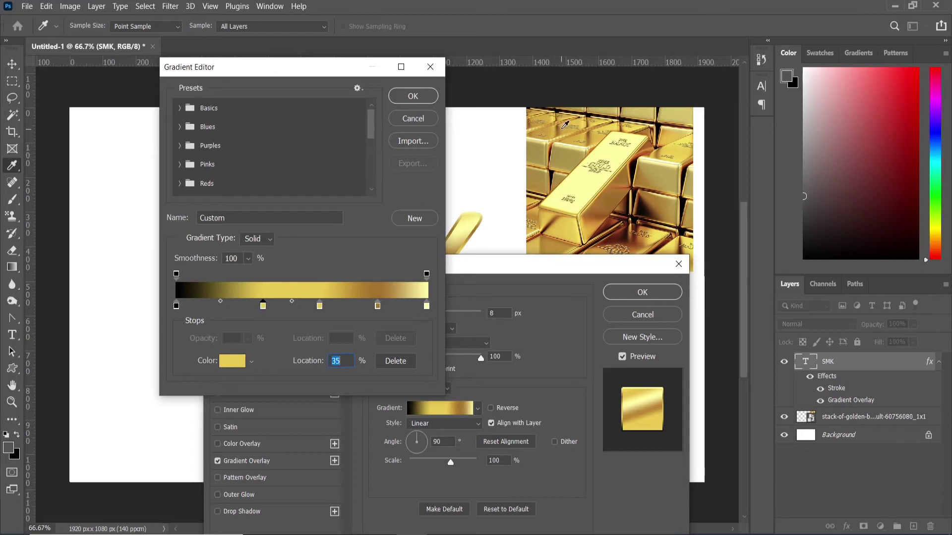
{"action": "left_click", "coordinate": [562, 126]}
Add a 14% stop in sampled pale yellow, colour the 0% stop with sampled gold, and accept the stroke gradient.
{"action": "left_click", "coordinate": [211, 308]}
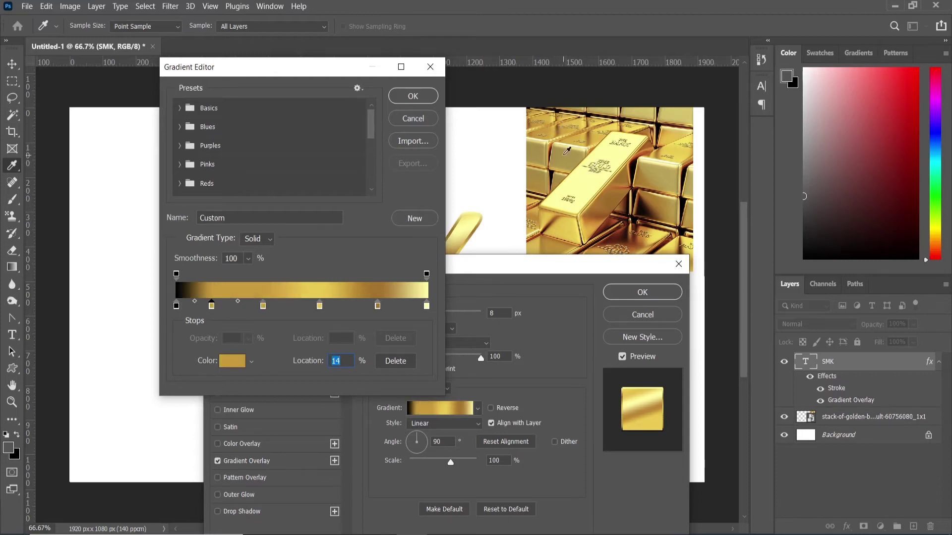
{"action": "left_click", "coordinate": [584, 194]}
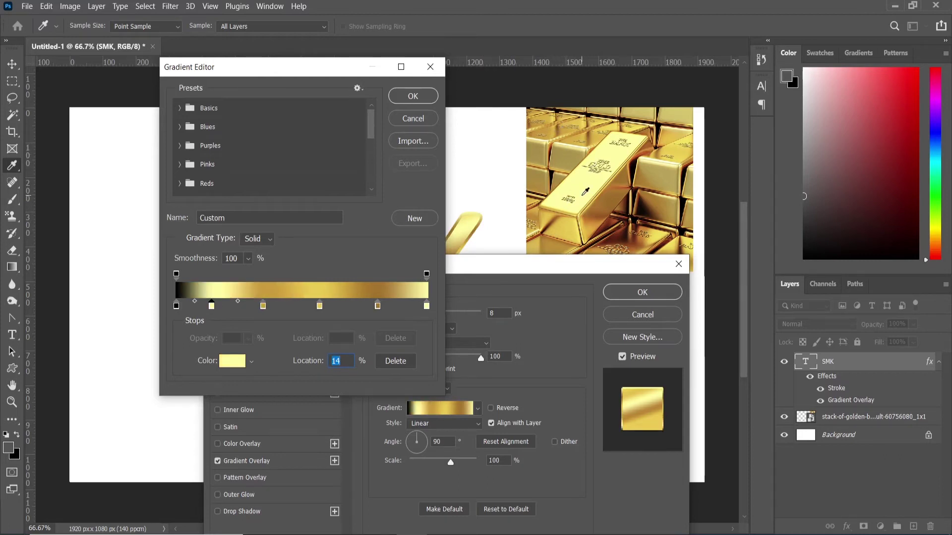
{"action": "left_click", "coordinate": [176, 306]}
{"action": "left_click", "coordinate": [552, 237]}
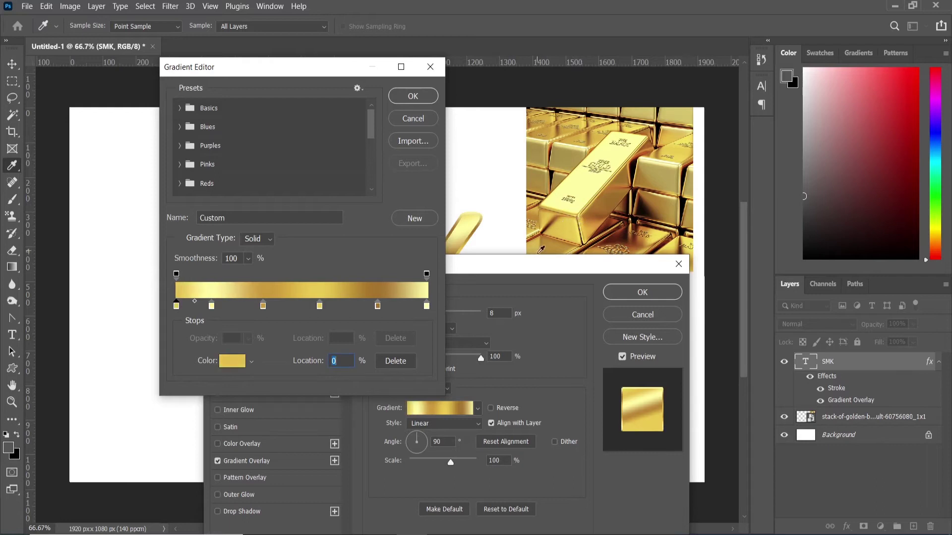
{"action": "left_click", "coordinate": [413, 95]}
{"action": "left_click", "coordinate": [643, 293]}
Set the stroke size to 11 px and apply the layer style to the SMK text.
{"action": "left_click_drag", "start_coordinate": [533, 271], "coordinate": [803, 196]}
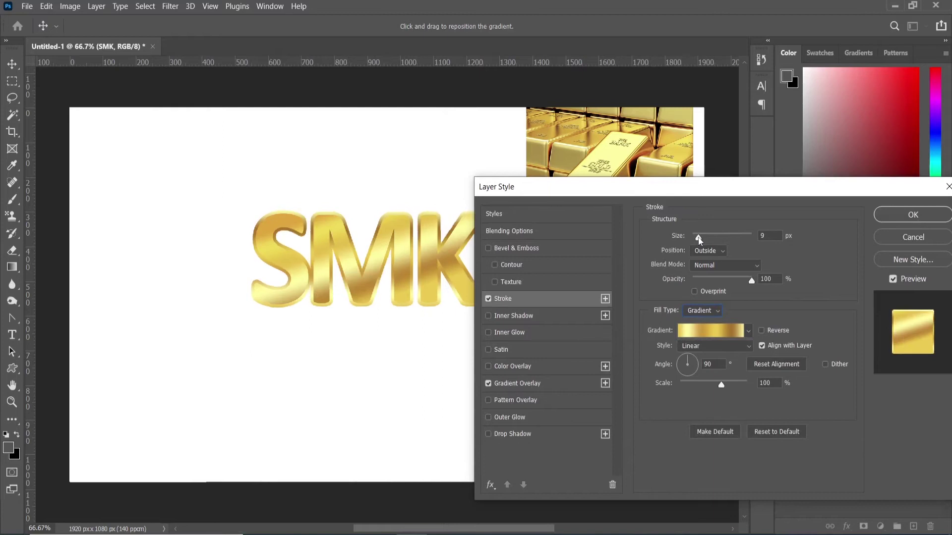
{"action": "left_click_drag", "start_coordinate": [698, 238], "coordinate": [702, 238]}
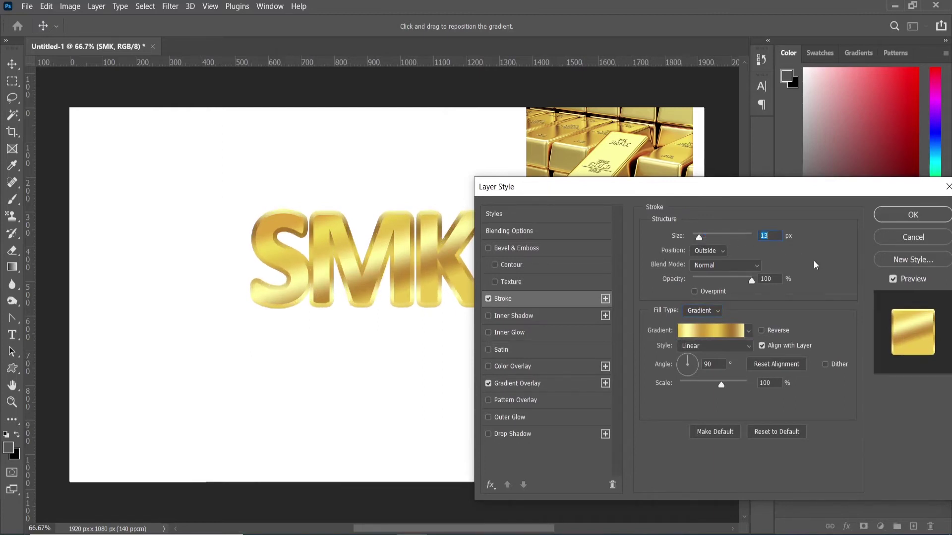
{"action": "key", "text": "Down"}
{"action": "key", "text": "Down"}
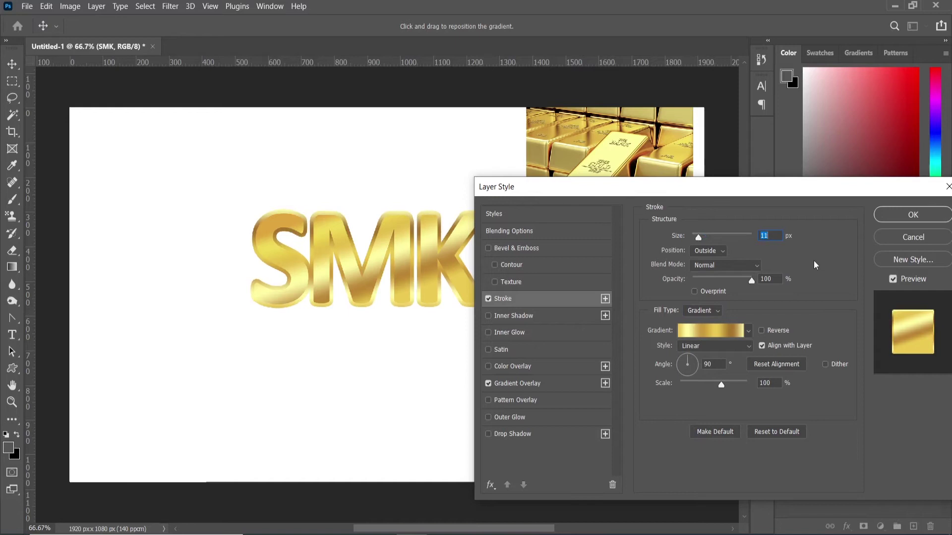
{"action": "left_click", "coordinate": [901, 218]}
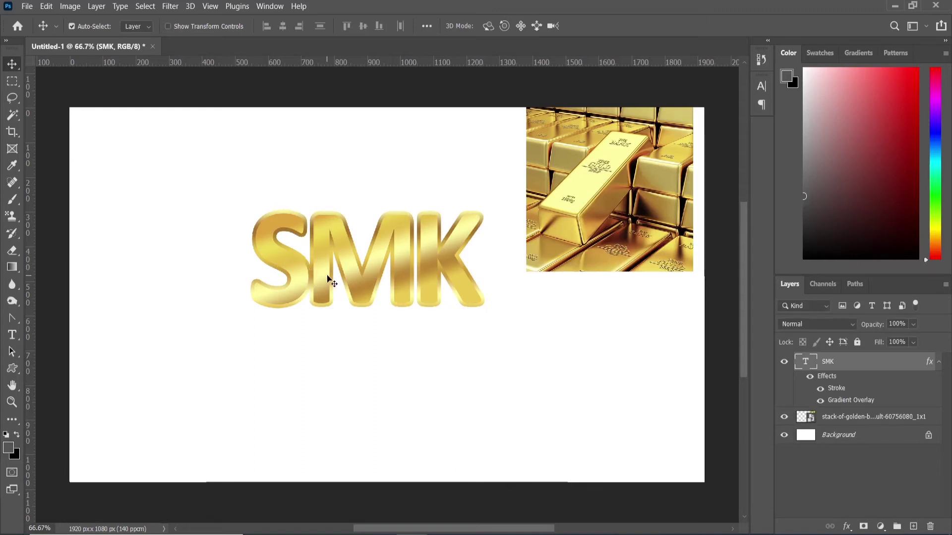
Set the kerning between the S and M of the SMK text to 30 and move the text slightly up and left.
{"action": "left_click", "coordinate": [12, 335]}
{"action": "left_click", "coordinate": [309, 269]}
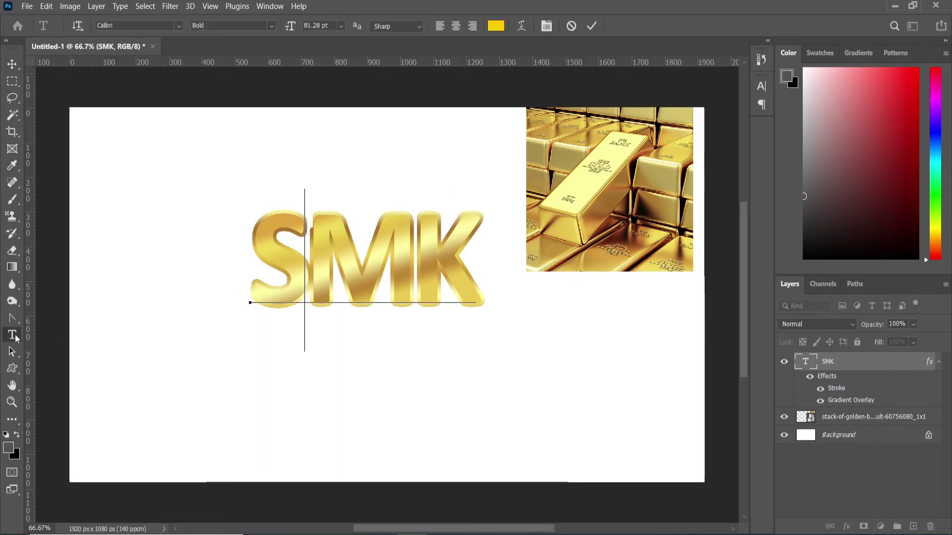
{"action": "left_click", "coordinate": [548, 29]}
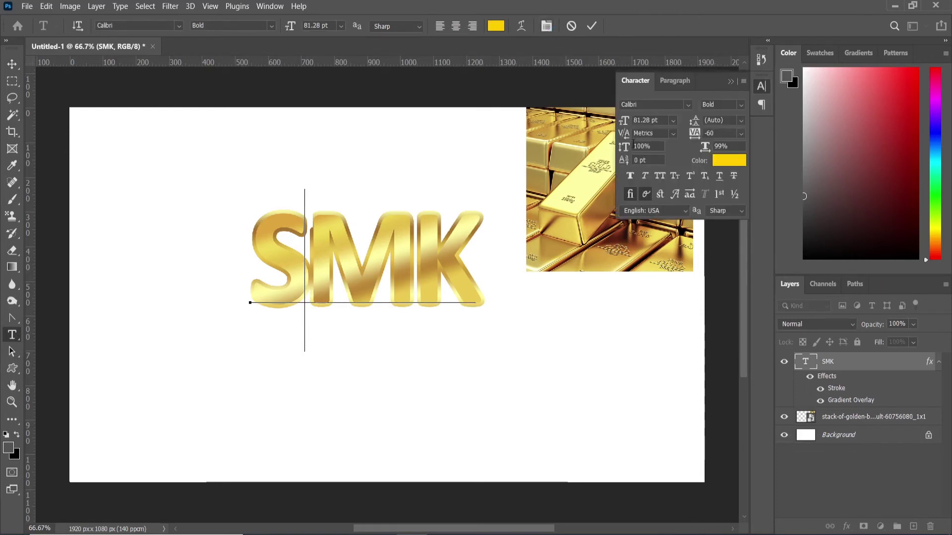
{"action": "left_click_drag", "start_coordinate": [623, 135], "coordinate": [625, 135]}
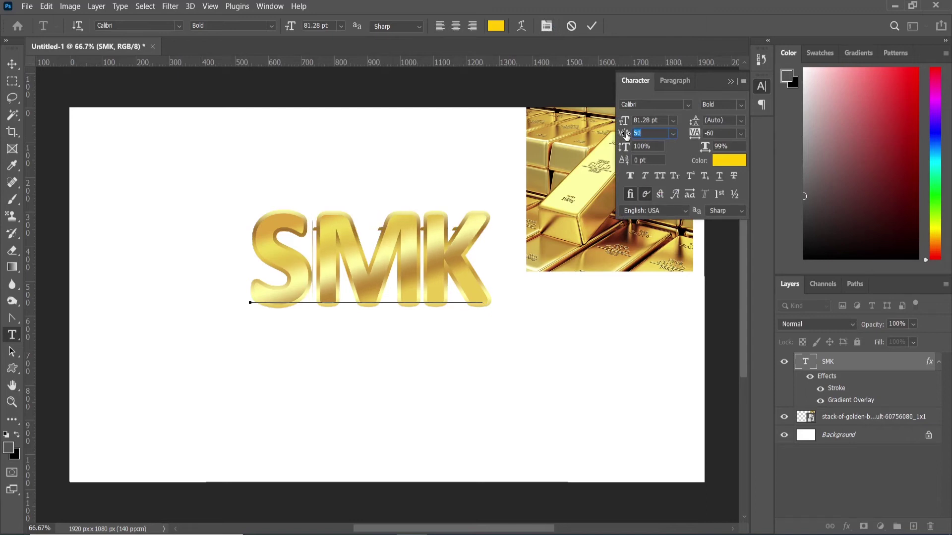
{"action": "left_click_drag", "start_coordinate": [625, 135], "coordinate": [625, 135]}
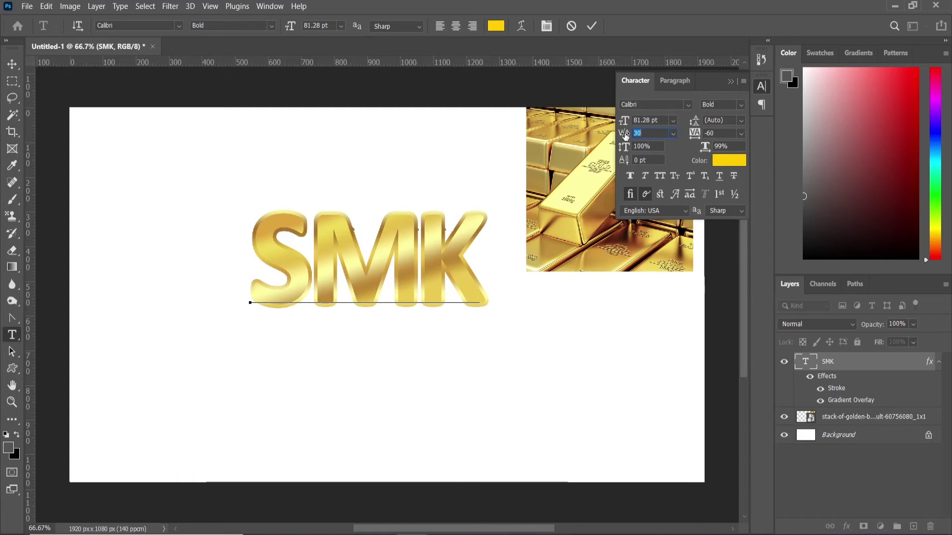
{"action": "left_click", "coordinate": [305, 233]}
{"action": "left_click", "coordinate": [591, 26]}
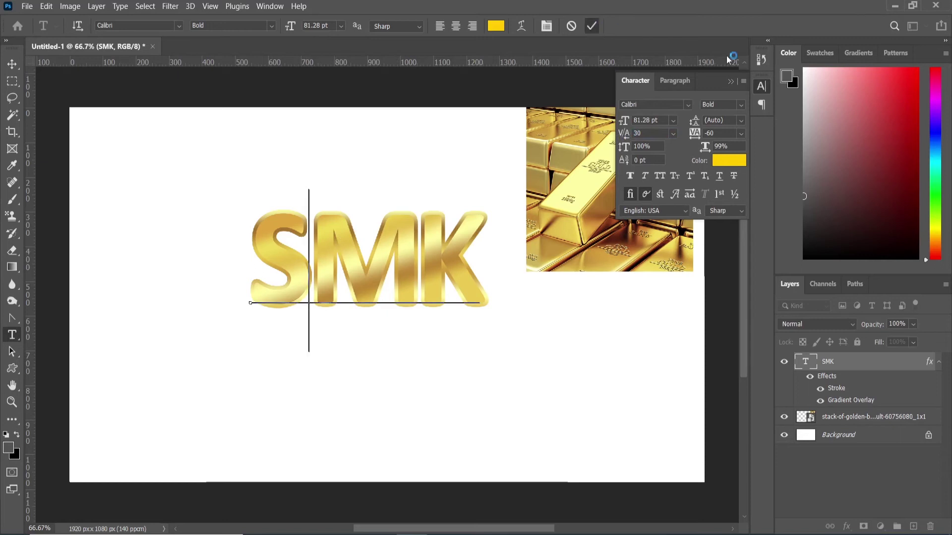
{"action": "left_click", "coordinate": [732, 82]}
{"action": "key", "text": "v"}
{"action": "left_click_drag", "start_coordinate": [360, 265], "coordinate": [333, 243]}
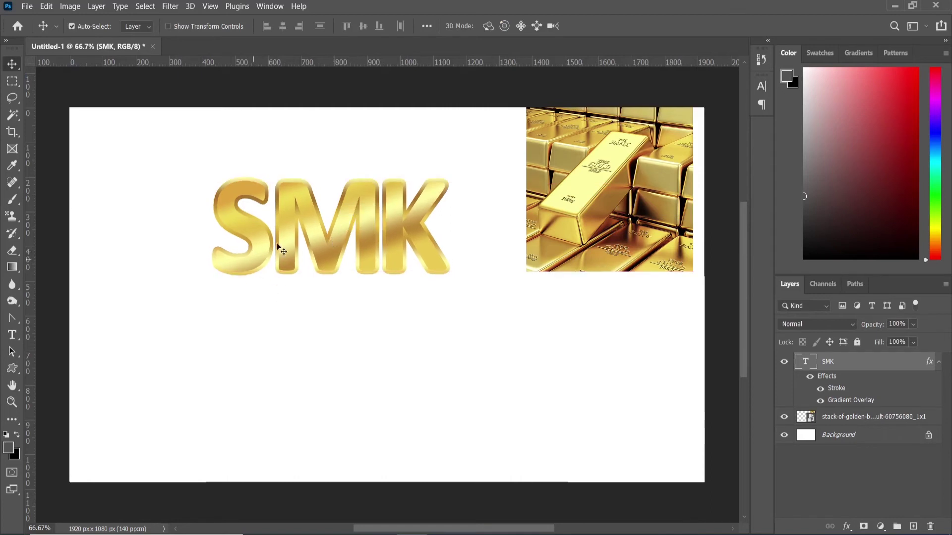
Save the SMK stroke gradient as a new preset named "gold" and accept the layer style.
{"action": "double_click", "coordinate": [836, 390]}
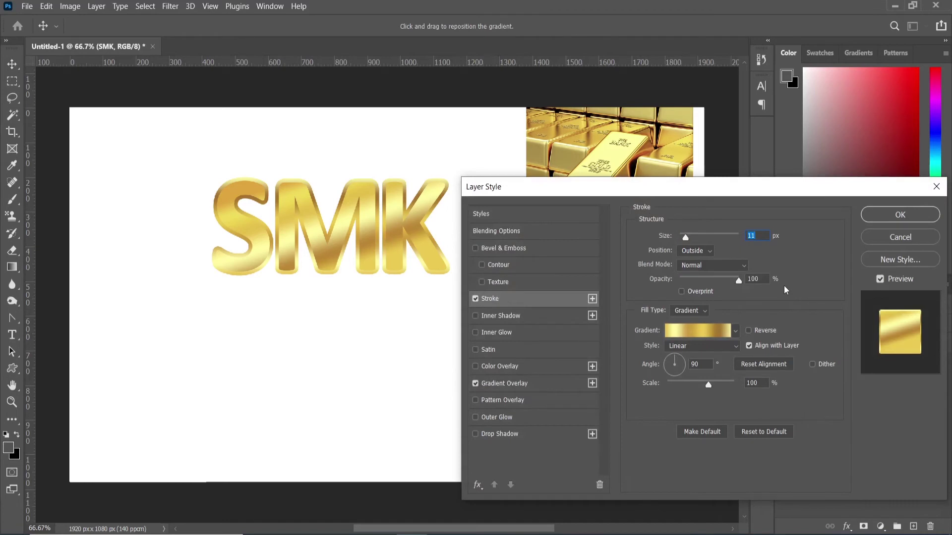
{"action": "left_click", "coordinate": [692, 332]}
{"action": "double_click", "coordinate": [270, 218]}
{"action": "type", "text": "gold"}
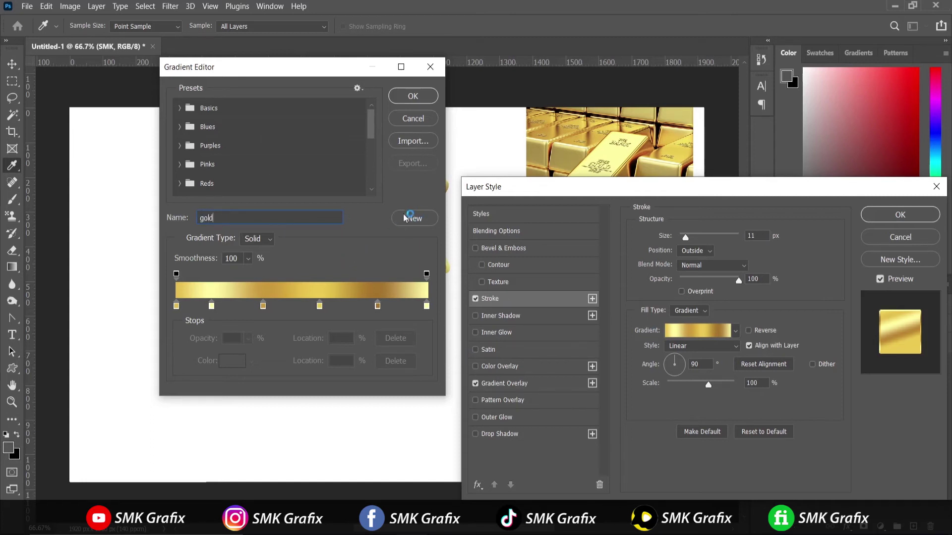
{"action": "left_click", "coordinate": [414, 218]}
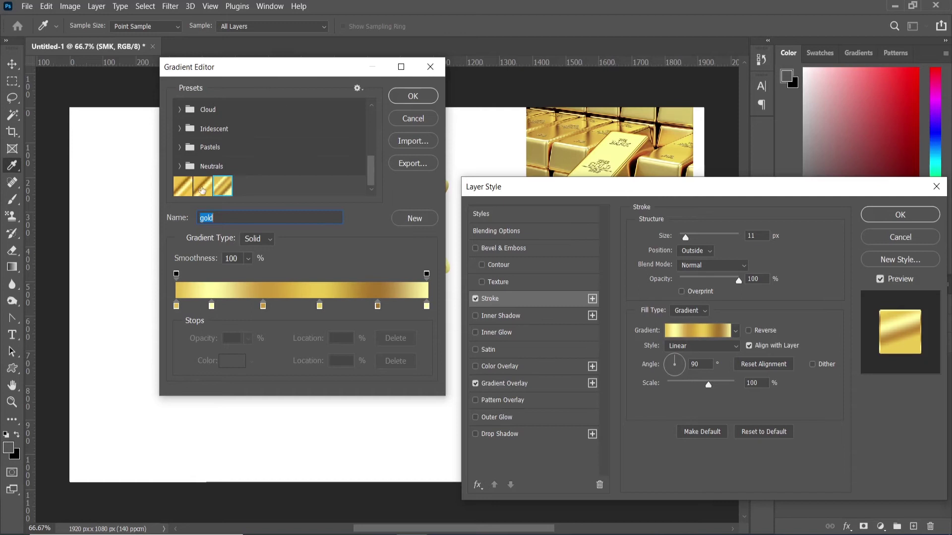
{"action": "left_click", "coordinate": [416, 97]}
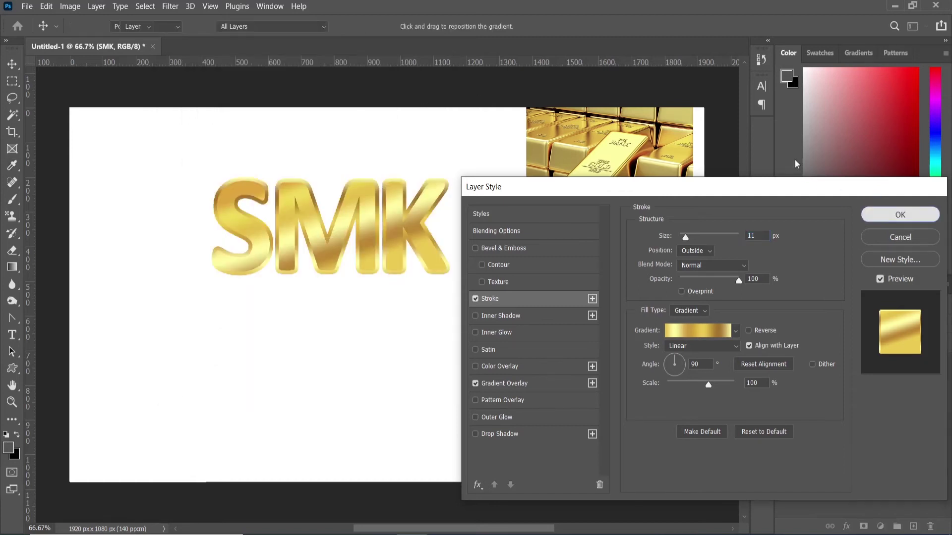
{"action": "key", "text": "Return"}
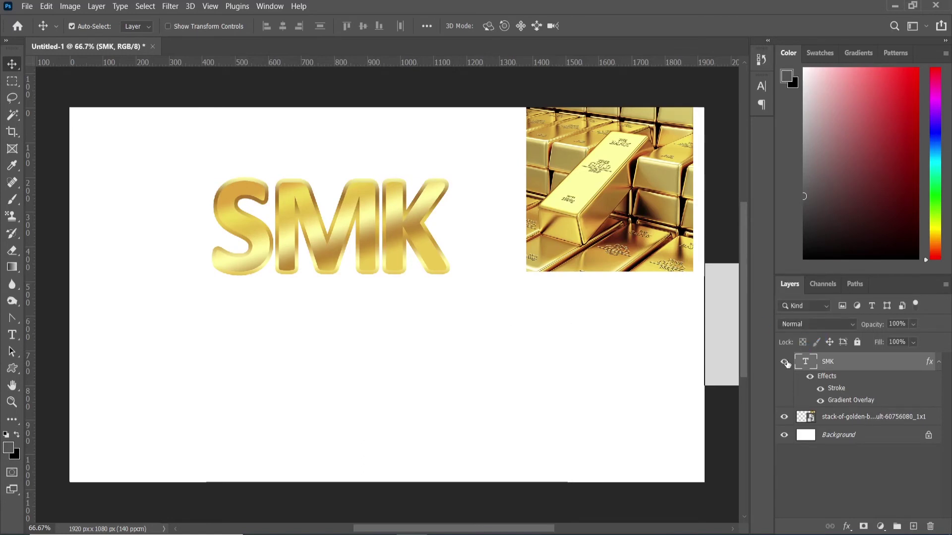
Hide the gold bars image layer and move the SMK text to about the middle of the canvas.
{"action": "left_click", "coordinate": [672, 229]}
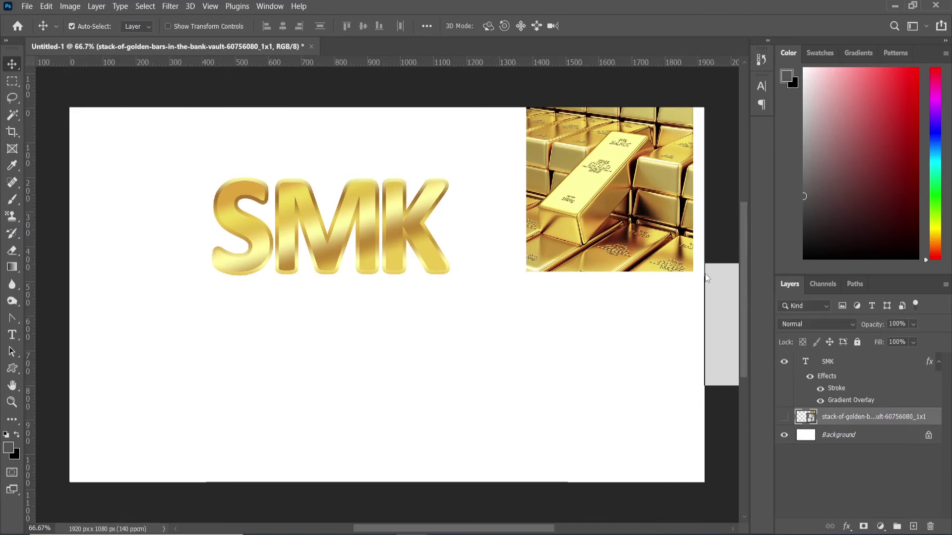
{"action": "left_click", "coordinate": [784, 417]}
{"action": "left_click_drag", "start_coordinate": [369, 233], "coordinate": [422, 279]}
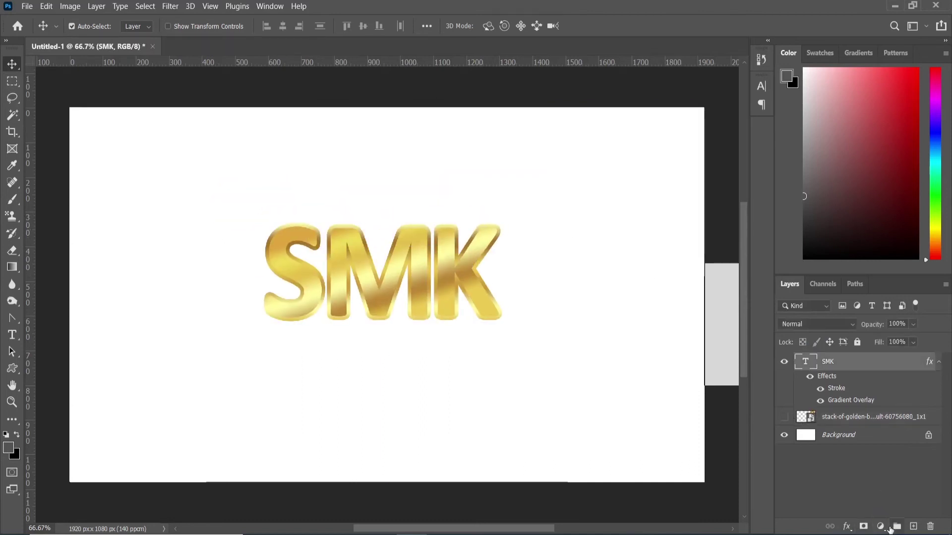
Add a gradient fill layer and place it directly beneath the SMK text layer.
{"action": "left_click", "coordinate": [880, 526]}
{"action": "left_click", "coordinate": [875, 312]}
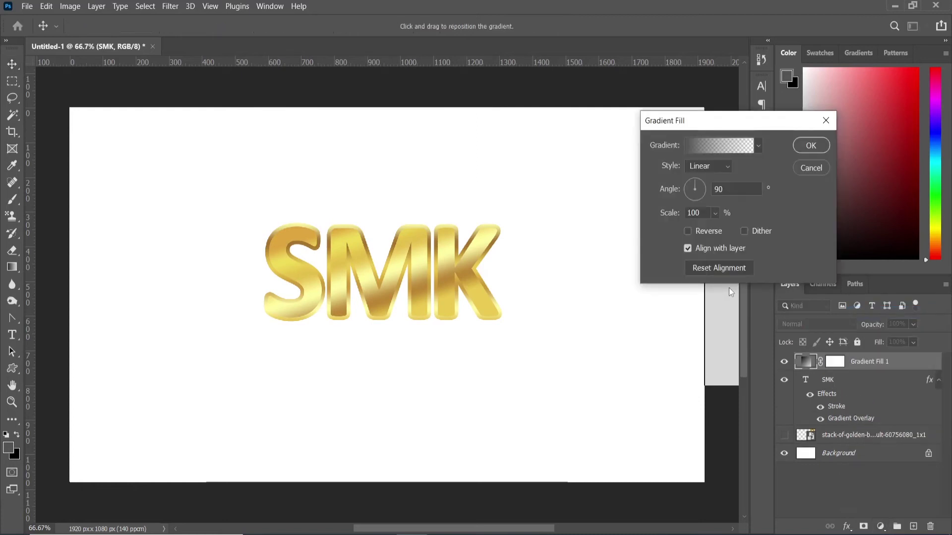
{"action": "left_click", "coordinate": [698, 145]}
{"action": "left_click", "coordinate": [413, 99]}
{"action": "left_click", "coordinate": [811, 145]}
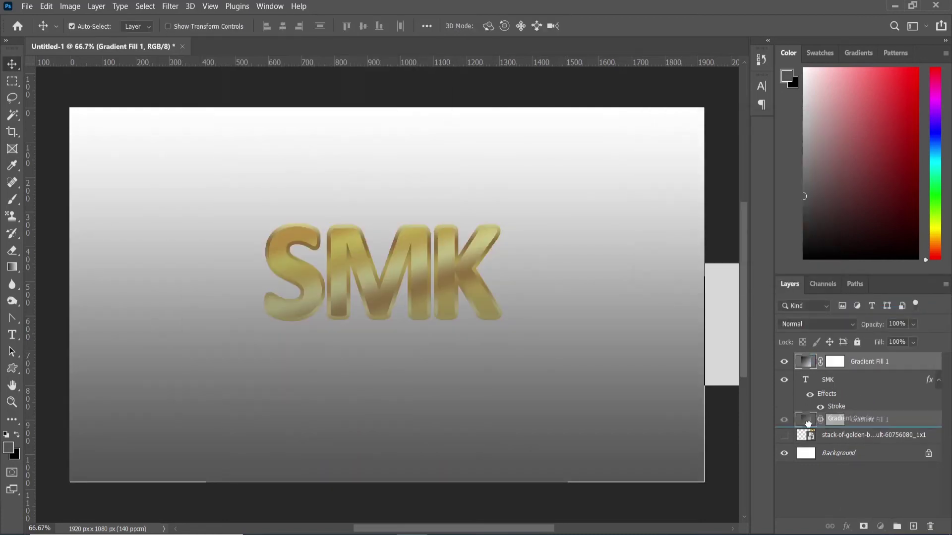
{"action": "left_click_drag", "start_coordinate": [809, 423], "coordinate": [809, 425]}
Edit the gradient fill and apply the Blue_31 preset from the Blues group.
{"action": "double_click", "coordinate": [805, 416]}
{"action": "left_click", "coordinate": [723, 145]}
{"action": "left_click_drag", "start_coordinate": [592, 70], "coordinate": [554, 69]}
{"action": "scroll", "coordinate": [456, 176], "scroll_direction": "up", "scroll_amount": 2}
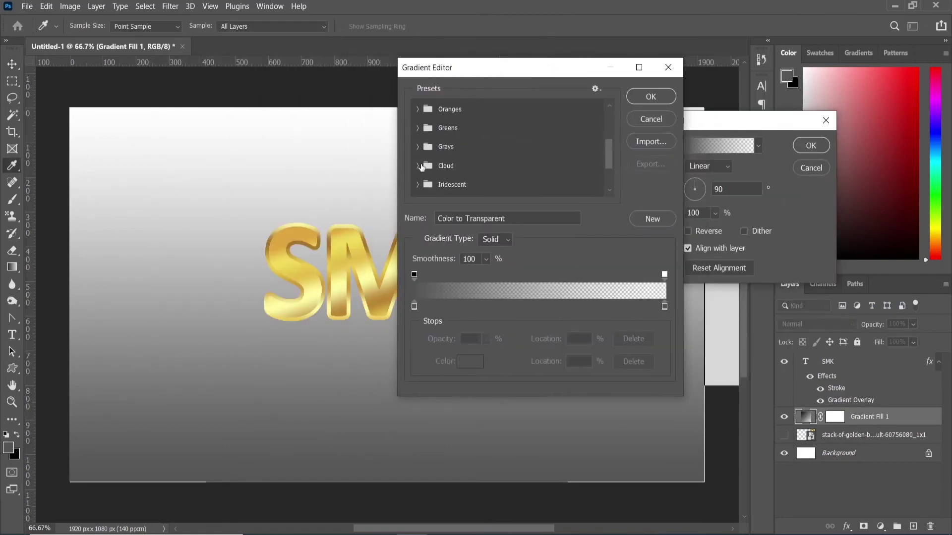
{"action": "left_click", "coordinate": [436, 174]}
{"action": "left_click", "coordinate": [475, 188]}
{"action": "left_click", "coordinate": [496, 190]}
{"action": "scroll", "coordinate": [545, 178], "scroll_direction": "down", "scroll_amount": 1}
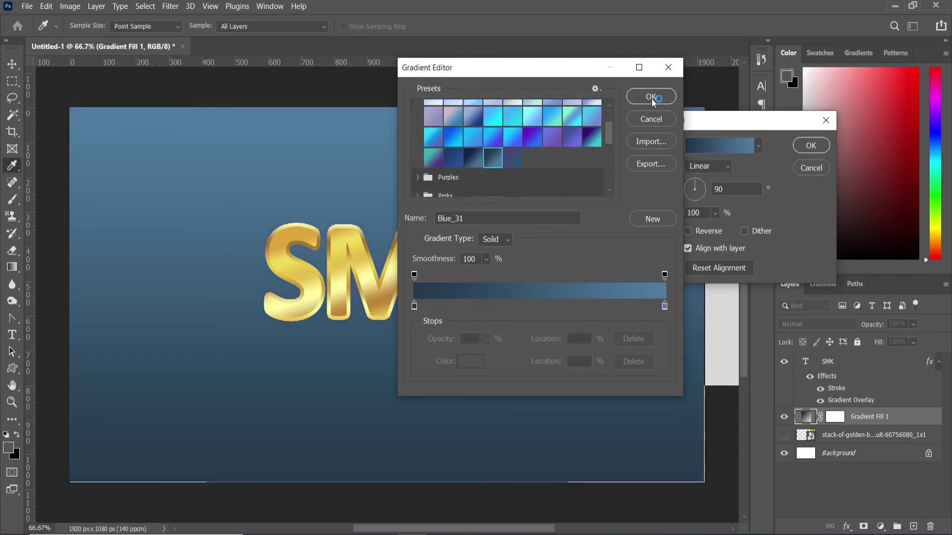
Set the fill gradient's 100% stop to dark grey 5c5c5c and its 0% stop to black 000000, and accept the gradient.
{"action": "double_click", "coordinate": [664, 307]}
{"action": "left_click_drag", "start_coordinate": [630, 178], "coordinate": [579, 182]}
{"action": "left_click", "coordinate": [894, 74]}
{"action": "double_click", "coordinate": [415, 307]}
{"action": "left_click_drag", "start_coordinate": [632, 231], "coordinate": [617, 243]}
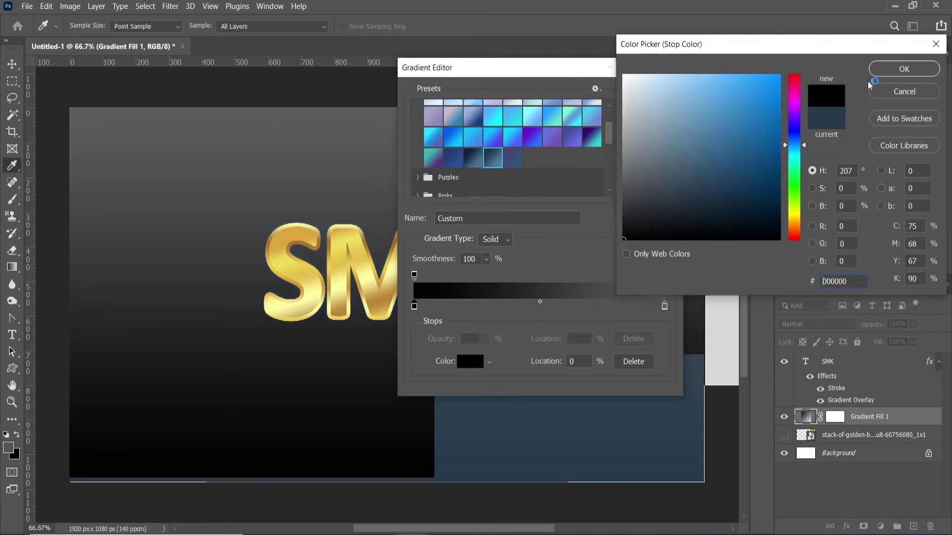
{"action": "left_click", "coordinate": [896, 70]}
{"action": "left_click", "coordinate": [648, 90]}
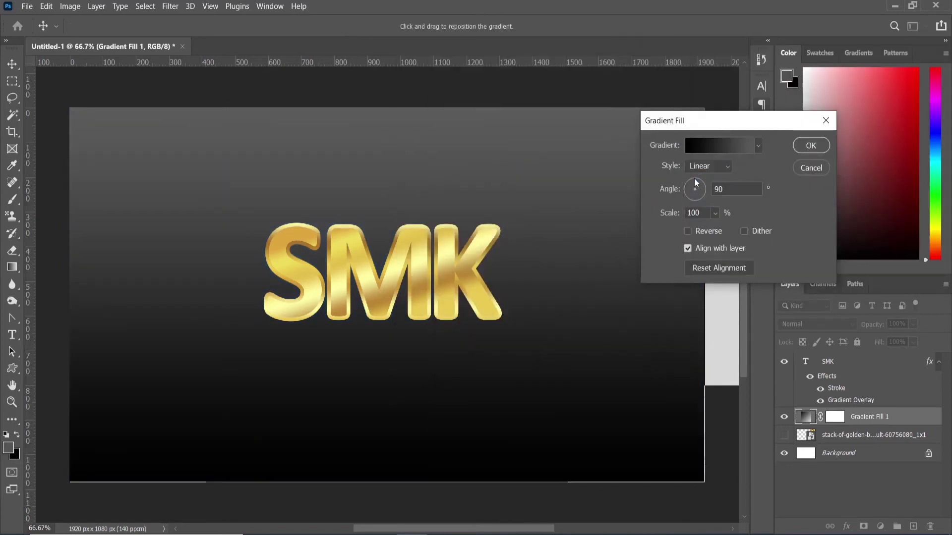
Change the gradient fill to Radial style, reverse it, and set its angle to -4.03°.
{"action": "left_click_drag", "start_coordinate": [698, 181], "coordinate": [700, 180]}
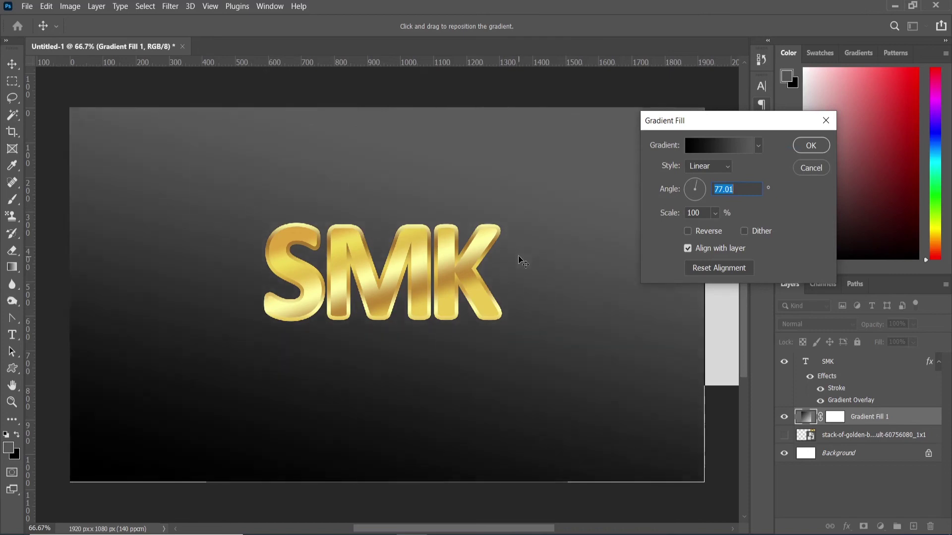
{"action": "left_click", "coordinate": [708, 166]}
{"action": "left_click", "coordinate": [704, 191]}
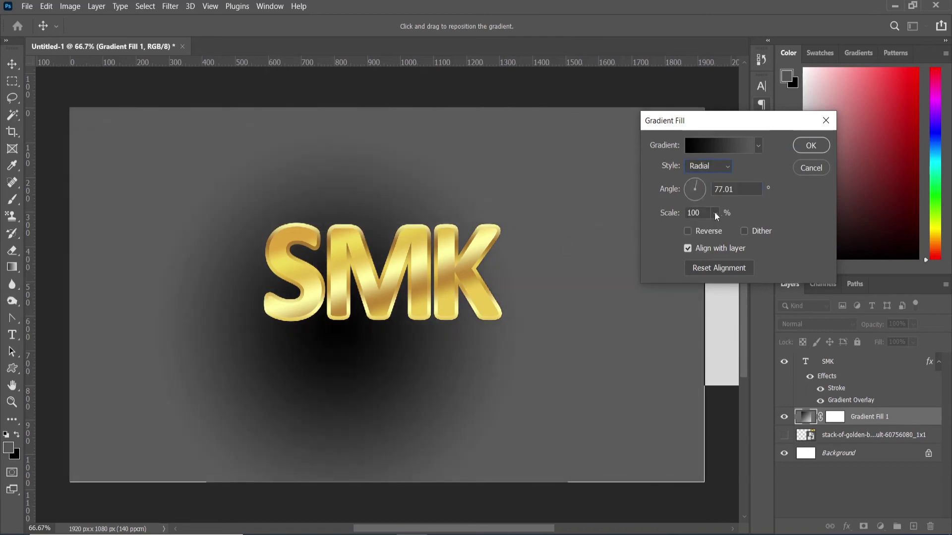
{"action": "left_click", "coordinate": [688, 231]}
{"action": "left_click", "coordinate": [702, 189]}
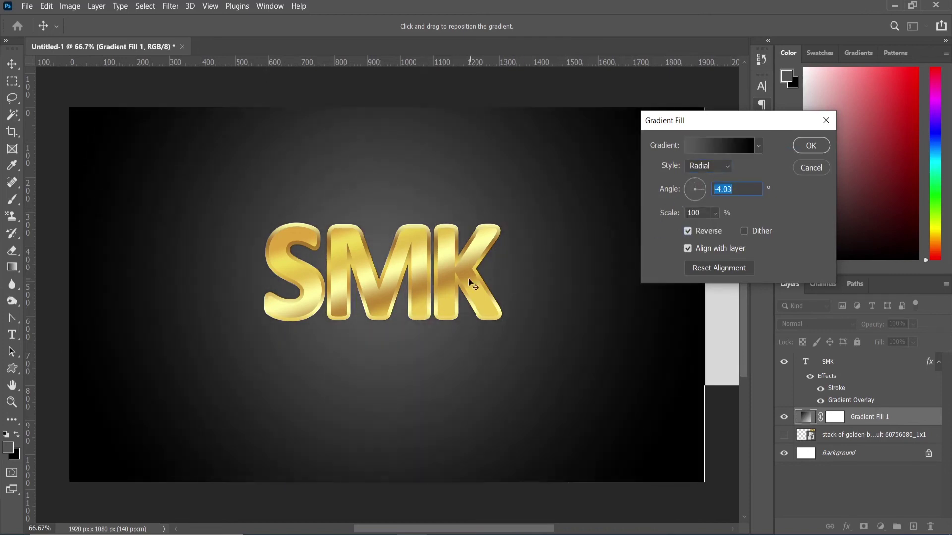
Recolour the fill gradient's 100% stop to a muted dark brown-gold and accept the gradient fill.
{"action": "left_click", "coordinate": [709, 145]}
{"action": "double_click", "coordinate": [665, 306]}
{"action": "type", "text": "5b4900"}
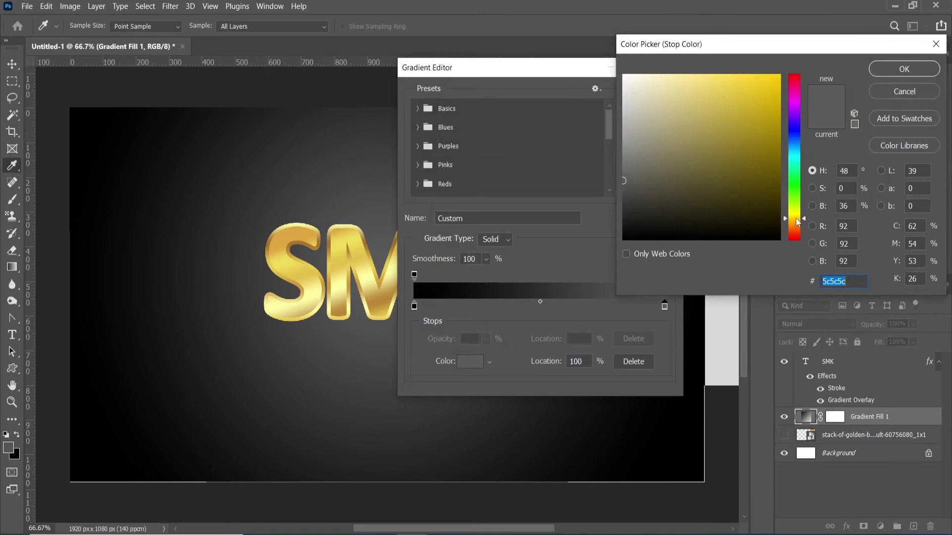
{"action": "left_click_drag", "start_coordinate": [795, 181], "coordinate": [795, 182]}
{"action": "left_click", "coordinate": [795, 222]}
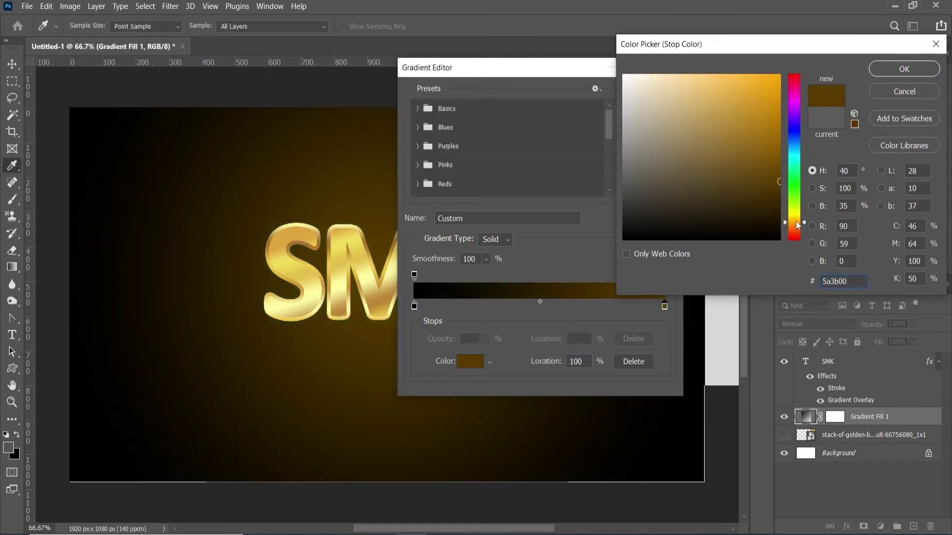
{"action": "left_click", "coordinate": [792, 217]}
{"action": "left_click", "coordinate": [716, 196]}
{"action": "left_click", "coordinate": [722, 213]}
{"action": "left_click", "coordinate": [720, 200]}
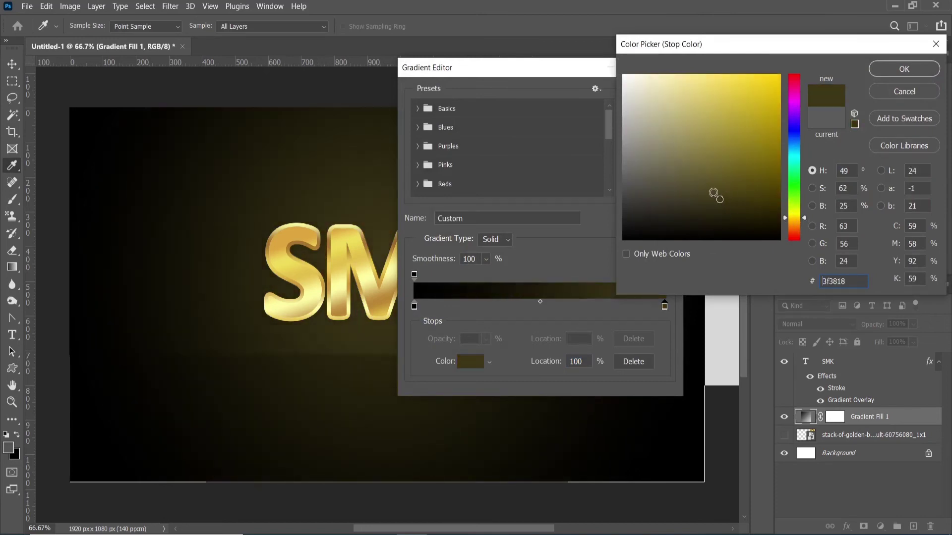
{"action": "left_click", "coordinate": [794, 221]}
{"action": "left_click", "coordinate": [709, 194]}
{"action": "left_click", "coordinate": [898, 72]}
{"action": "left_click", "coordinate": [649, 91]}
{"action": "left_click", "coordinate": [808, 148]}
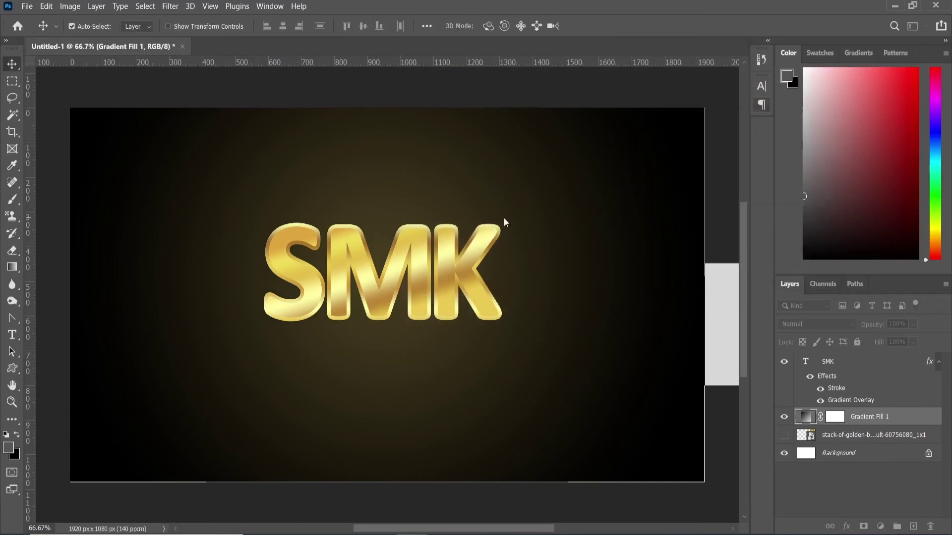
Enlarge the SMK text slightly and position it horizontally centred, a little above the middle of the canvas.
{"action": "scroll", "coordinate": [461, 297], "scroll_direction": "down", "scroll_amount": 1}
{"action": "left_click", "coordinate": [461, 297]}
{"action": "key", "text": "ctrl+t"}
{"action": "left_click_drag", "start_coordinate": [489, 208], "coordinate": [495, 207]}
{"action": "key", "text": "Return"}
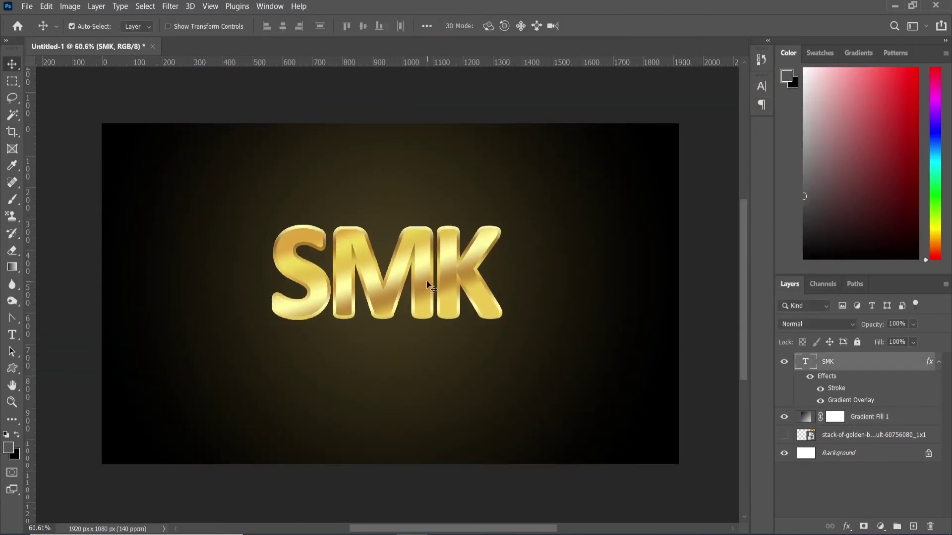
{"action": "left_click_drag", "start_coordinate": [454, 336], "coordinate": [454, 317]}
{"action": "left_click_drag", "start_coordinate": [424, 269], "coordinate": [423, 278]}
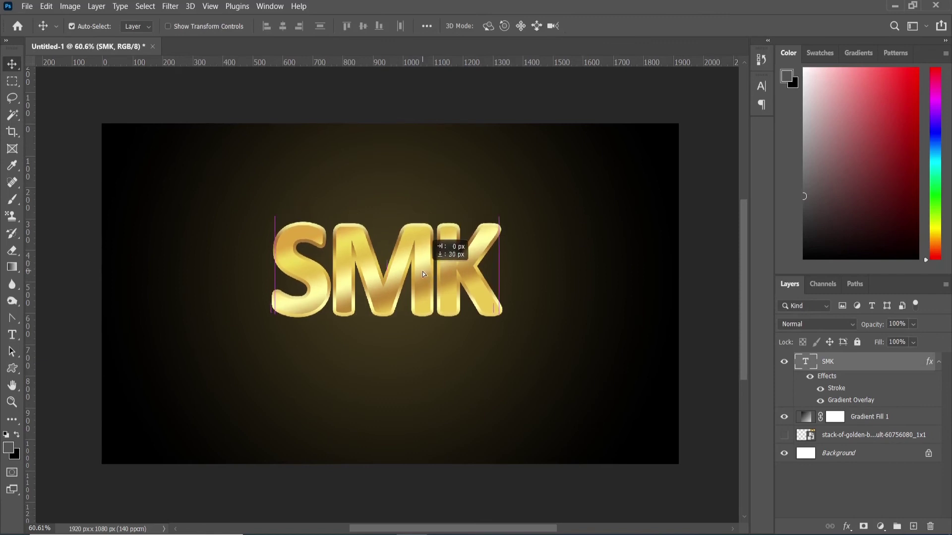
Add a new text layer reading "GRAFIX" below the SMK text.
{"action": "left_click", "coordinate": [12, 335]}
{"action": "left_click", "coordinate": [368, 346]}
{"action": "left_click", "coordinate": [591, 26]}
{"action": "left_click", "coordinate": [512, 377]}
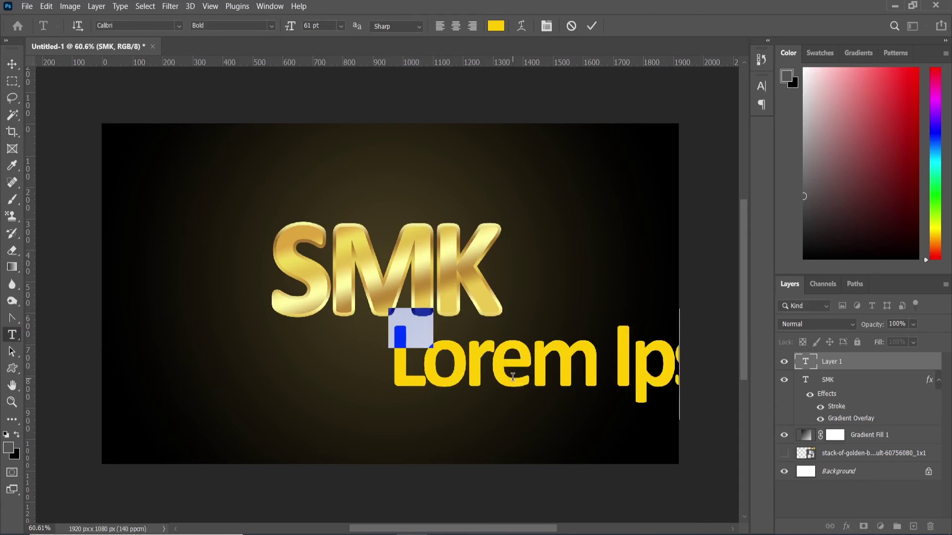
{"action": "type", "text": "G"}
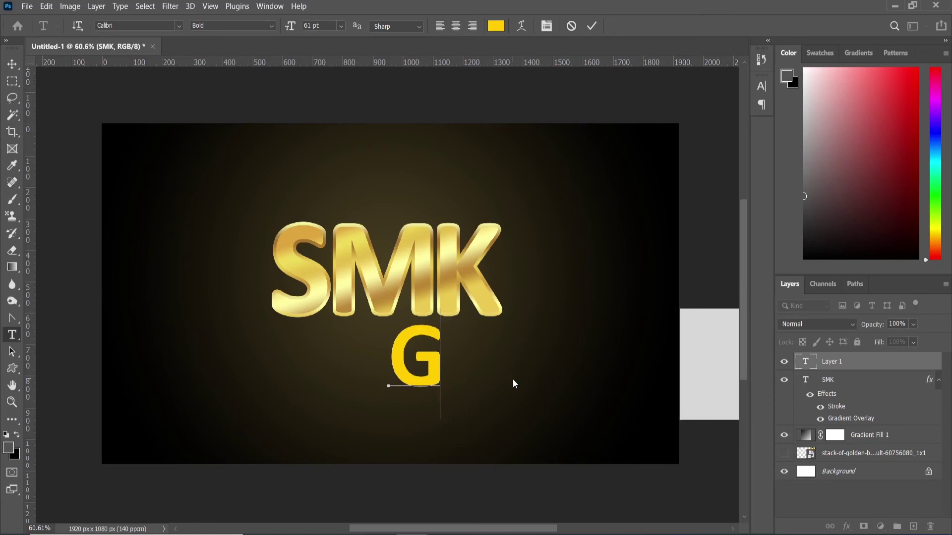
{"action": "type", "text": "RAFIX"}
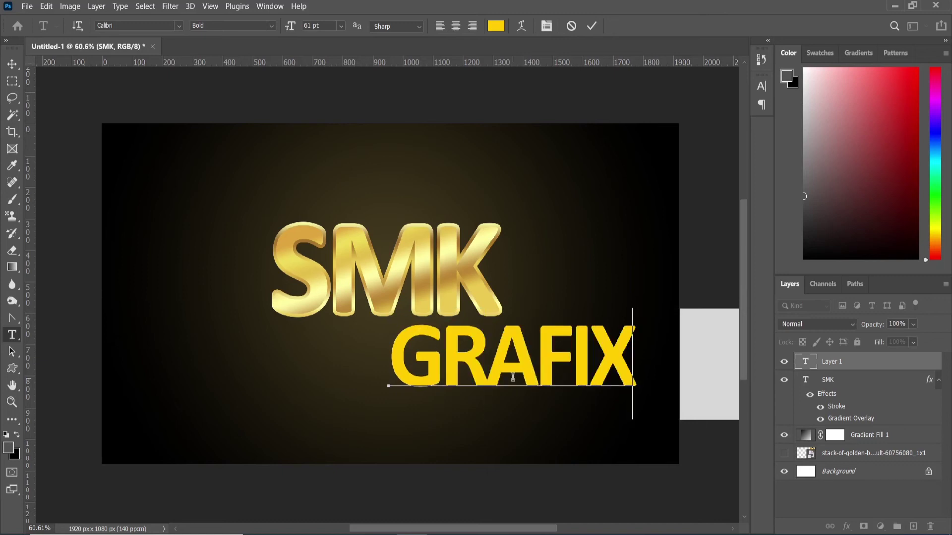
Set the GRAFIX text to Century Gothic Bold at 15 pt with 580 tracking.
{"action": "key", "text": "ctrl+a"}
{"action": "left_click", "coordinate": [179, 25]}
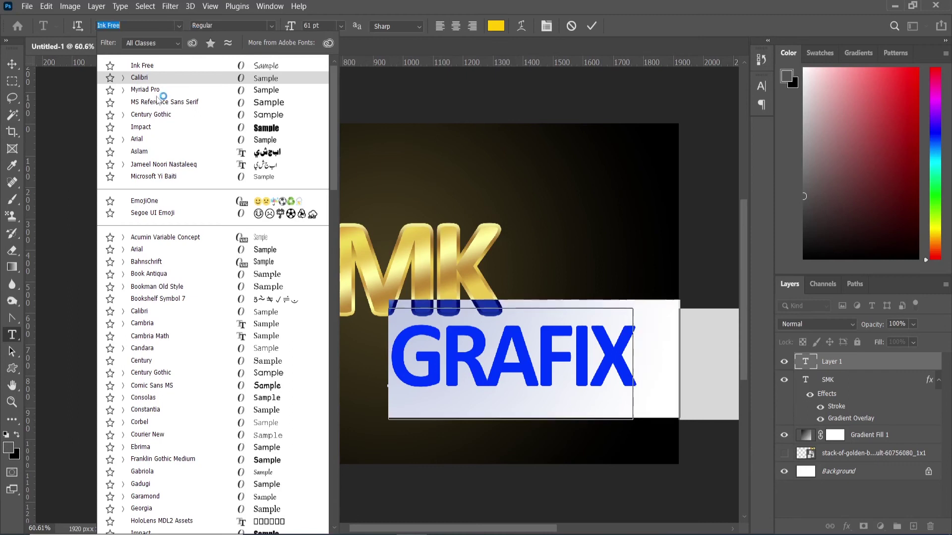
{"action": "left_click", "coordinate": [152, 114]}
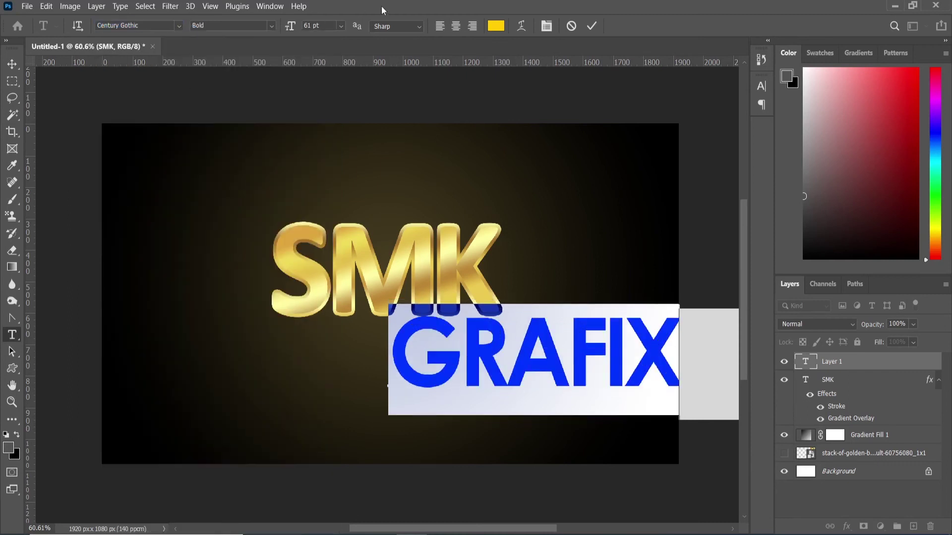
{"action": "left_click_drag", "start_coordinate": [290, 27], "coordinate": [259, 29]}
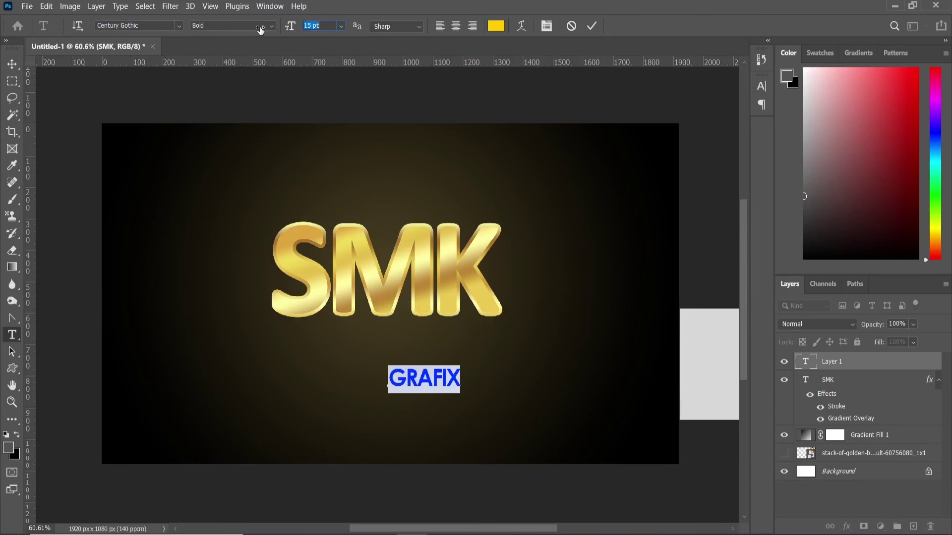
{"action": "left_click", "coordinate": [546, 28]}
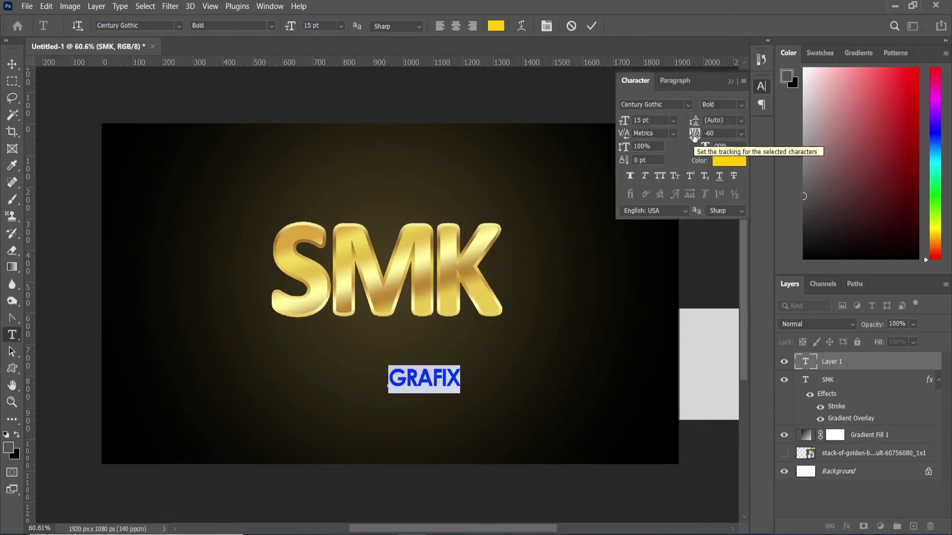
{"action": "left_click_drag", "start_coordinate": [695, 135], "coordinate": [712, 135]}
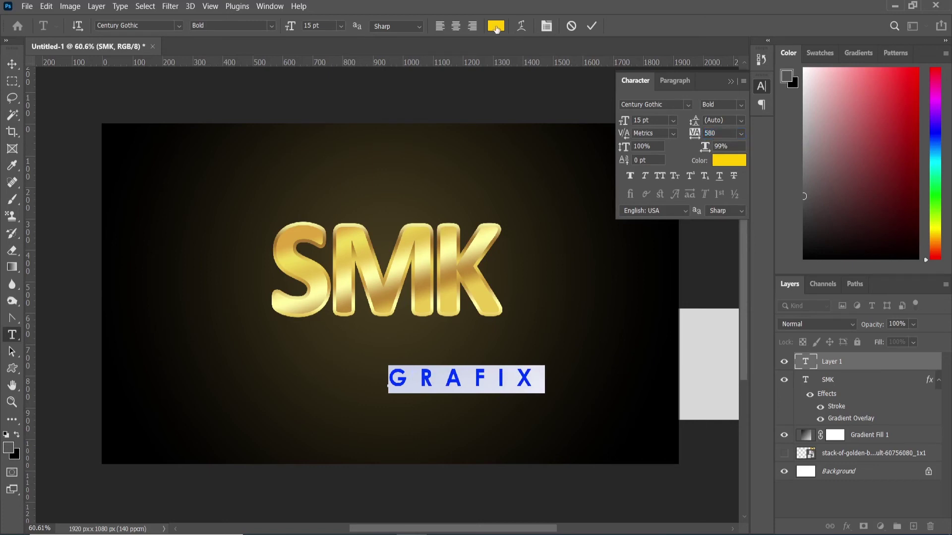
Recolour the GRAFIX text to mid grey #848484.
{"action": "left_click", "coordinate": [496, 27]}
{"action": "mouse_move", "coordinate": [628, 177]}
{"action": "left_mouse_down"}
{"action": "mouse_move", "coordinate": [602, 174]}
{"action": "mouse_move", "coordinate": [585, 159]}
{"action": "mouse_move", "coordinate": [601, 157]}
{"action": "mouse_move", "coordinate": [593, 155]}
{"action": "left_mouse_up"}
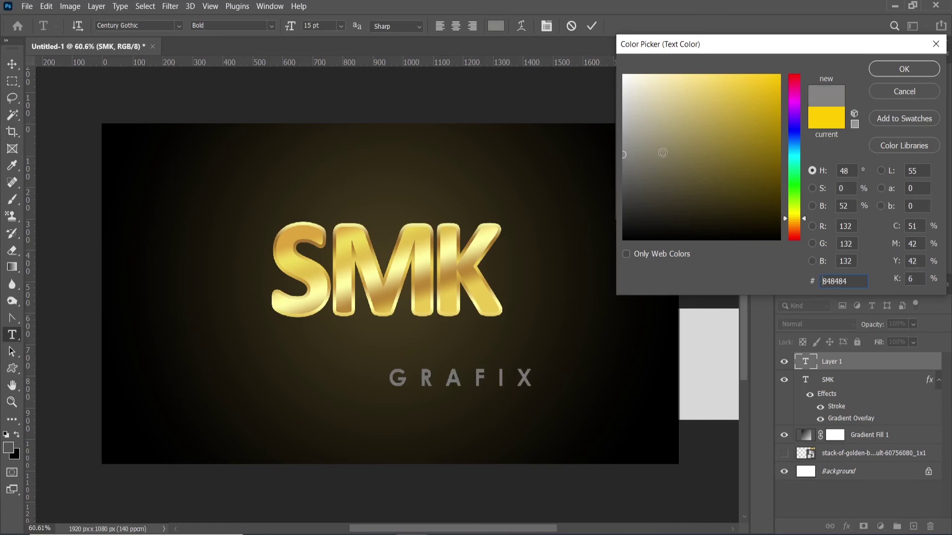
{"action": "left_click", "coordinate": [888, 68]}
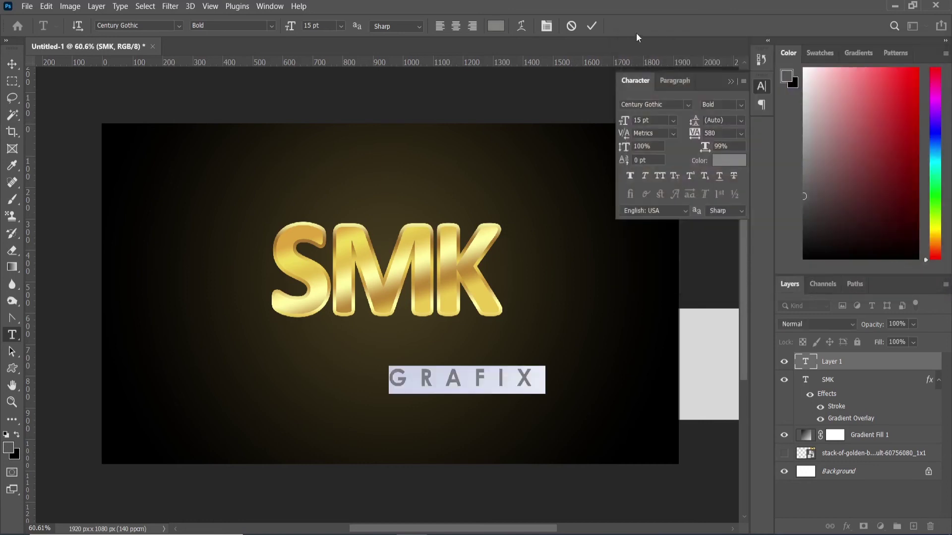
Commit the GRAFIX text and move it up and left to sit directly beneath the SMK lettering.
{"action": "left_click", "coordinate": [592, 27]}
{"action": "left_click", "coordinate": [10, 63]}
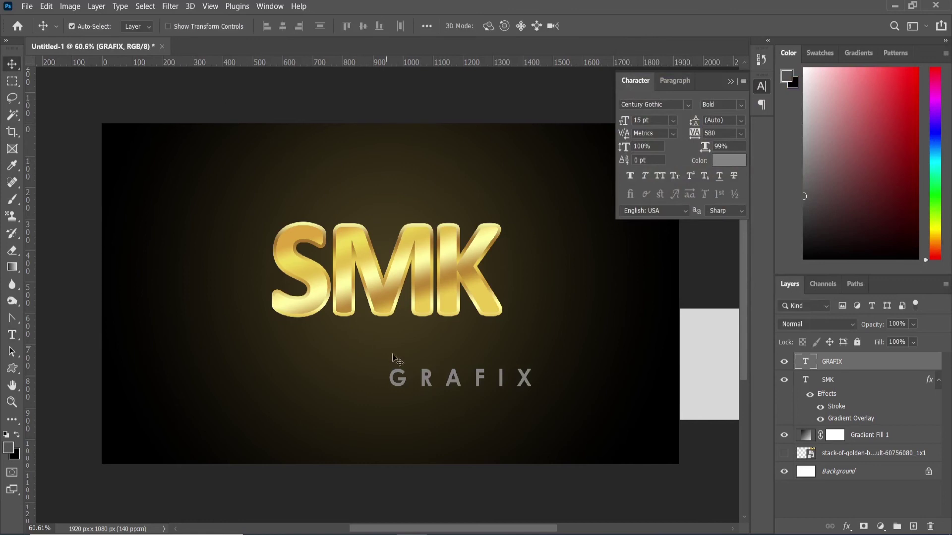
{"action": "left_click_drag", "start_coordinate": [405, 378], "coordinate": [335, 342]}
Recolour the whole GRAFIX text to light grey #afafaf.
{"action": "left_click", "coordinate": [13, 335]}
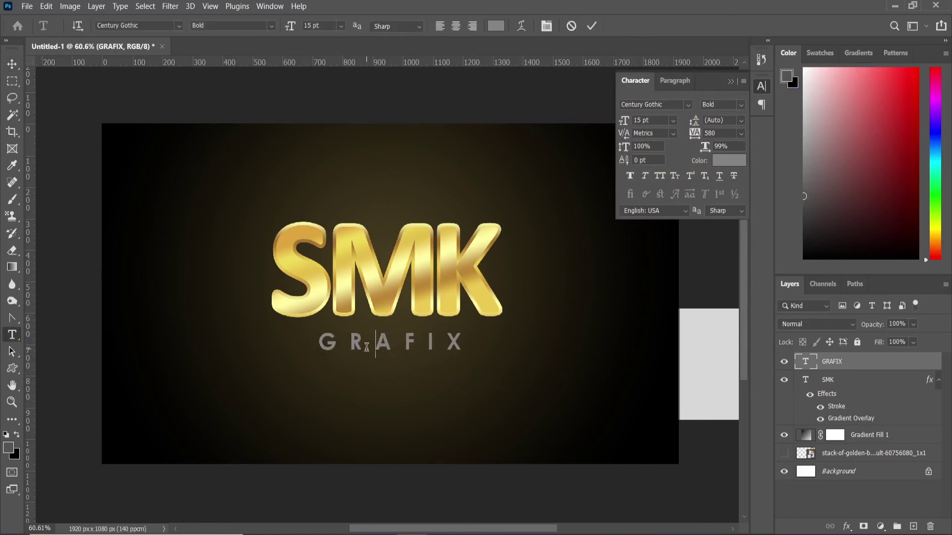
{"action": "double_click", "coordinate": [366, 347]}
{"action": "left_click", "coordinate": [496, 25]}
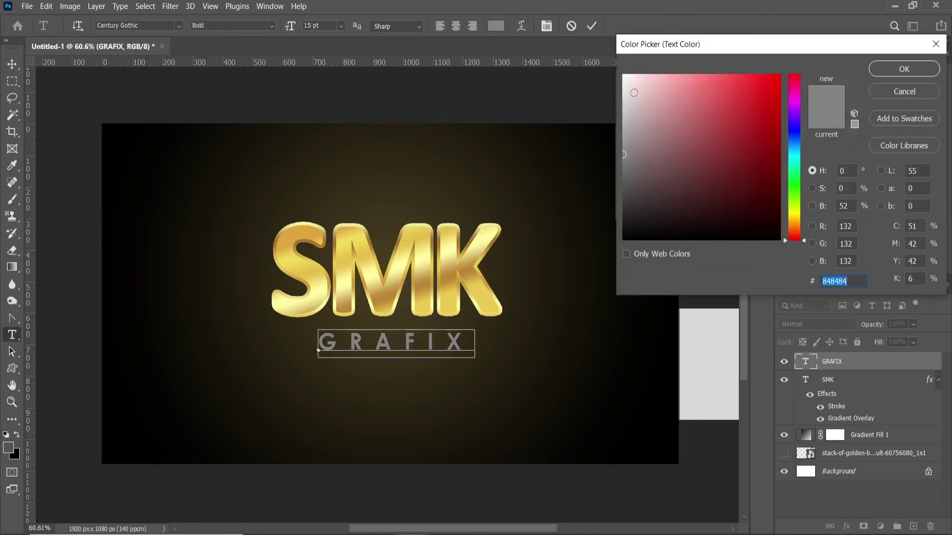
{"action": "type", "text": "e0e0e0"}
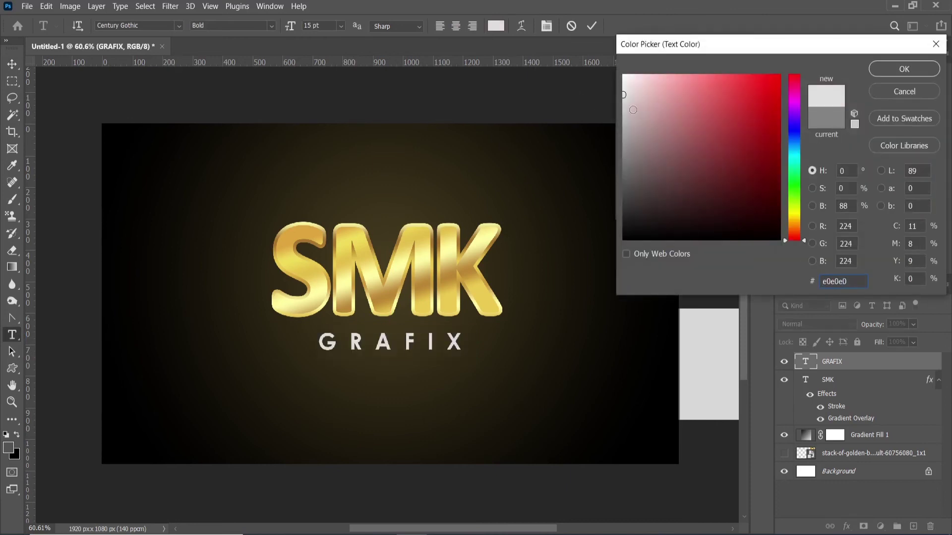
{"action": "left_click_drag", "start_coordinate": [634, 110], "coordinate": [623, 110]}
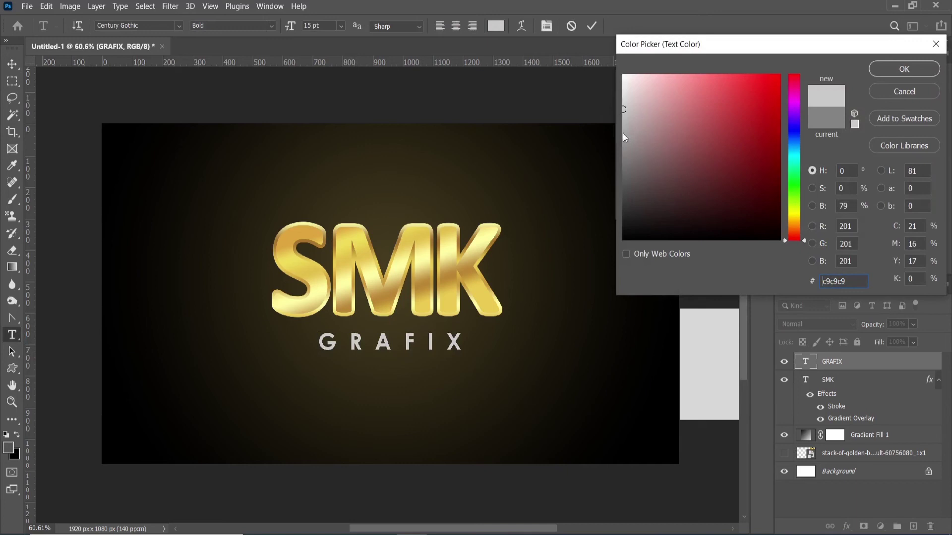
{"action": "mouse_move", "coordinate": [623, 109]}
{"action": "left_mouse_down"}
{"action": "mouse_move", "coordinate": [600, 118]}
{"action": "mouse_move", "coordinate": [623, 122]}
{"action": "left_mouse_up"}
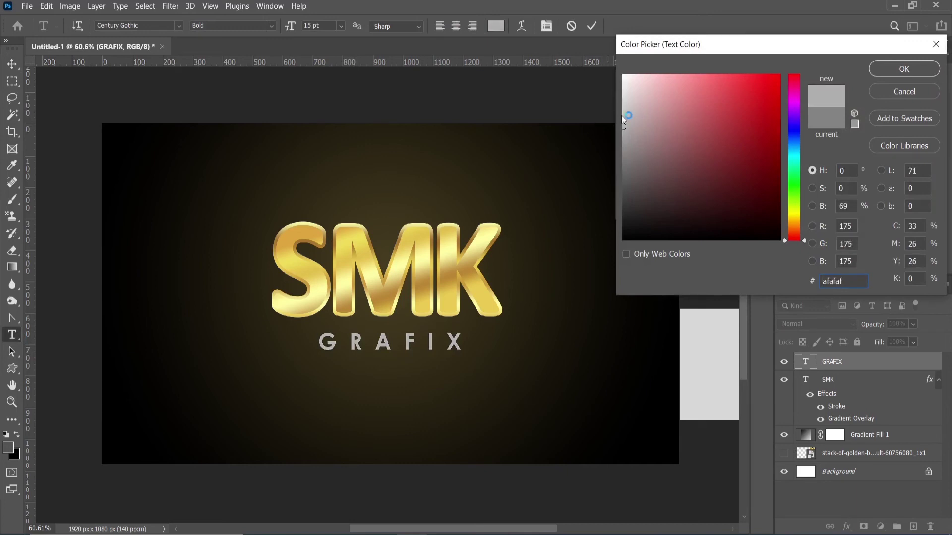
{"action": "left_click", "coordinate": [904, 69]}
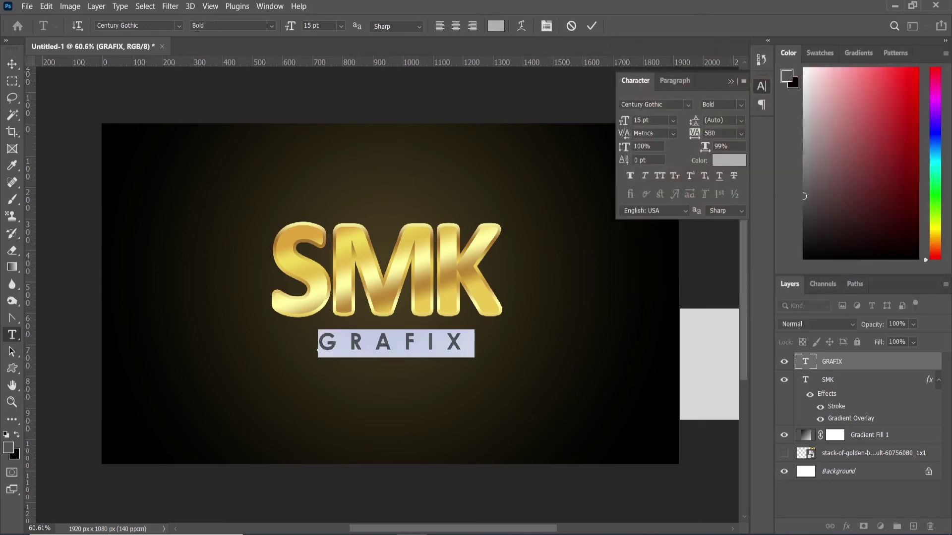
Change the GRAFIX text to Regular style with 960 tracking and shift it left to centre it beneath SMK.
{"action": "left_click", "coordinate": [271, 25]}
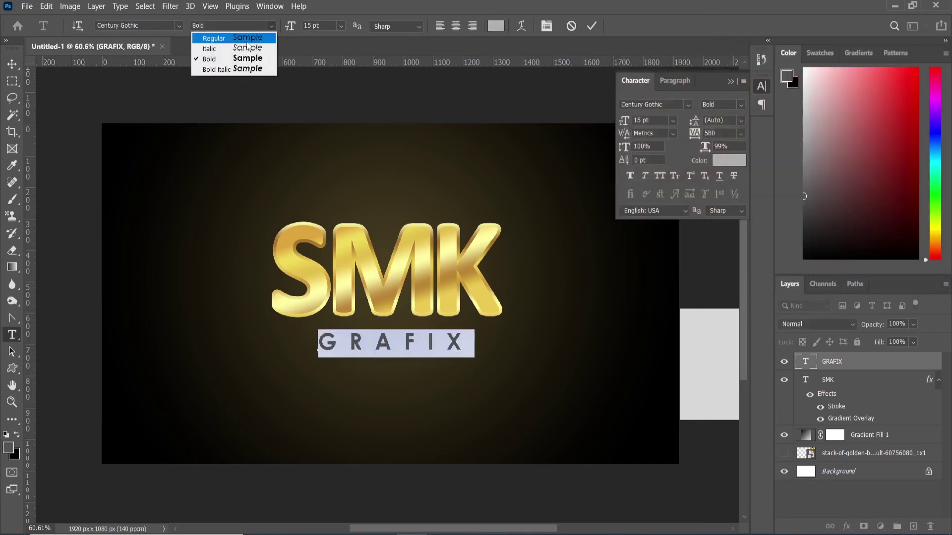
{"action": "left_click", "coordinate": [212, 42]}
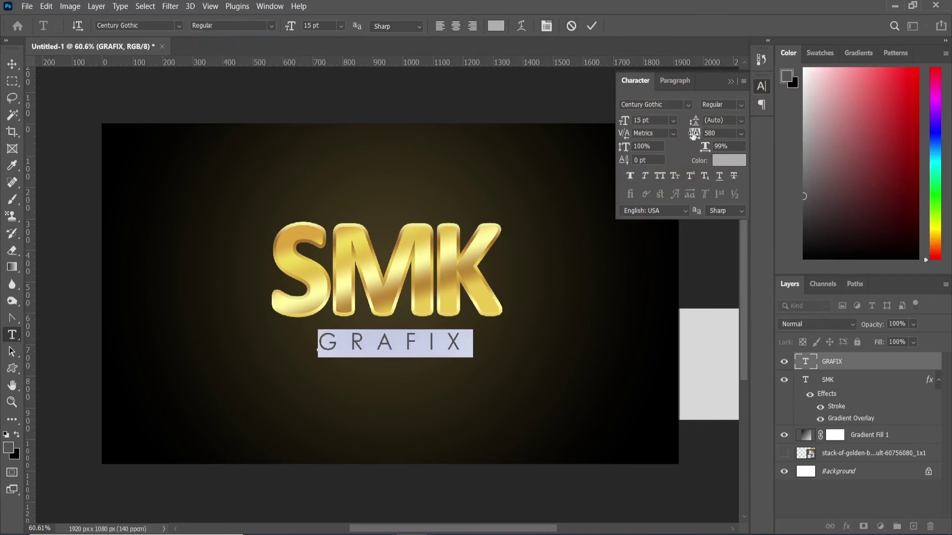
{"action": "left_click_drag", "start_coordinate": [693, 136], "coordinate": [694, 135]}
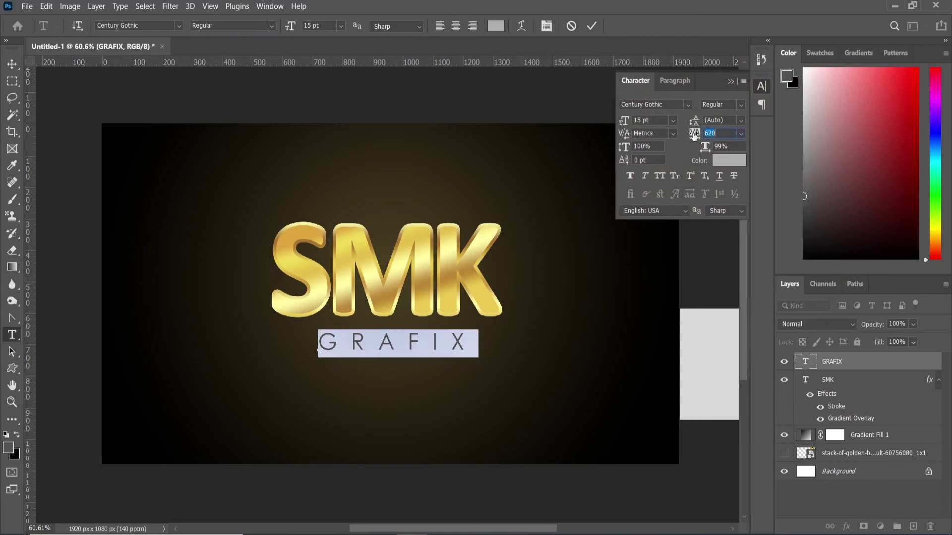
{"action": "left_click_drag", "start_coordinate": [694, 136], "coordinate": [705, 135]}
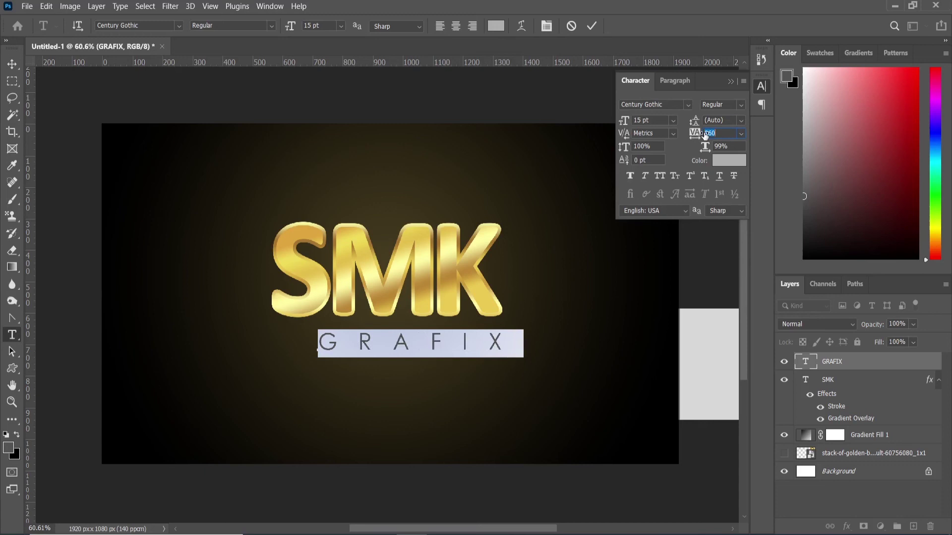
{"action": "left_click", "coordinate": [592, 26]}
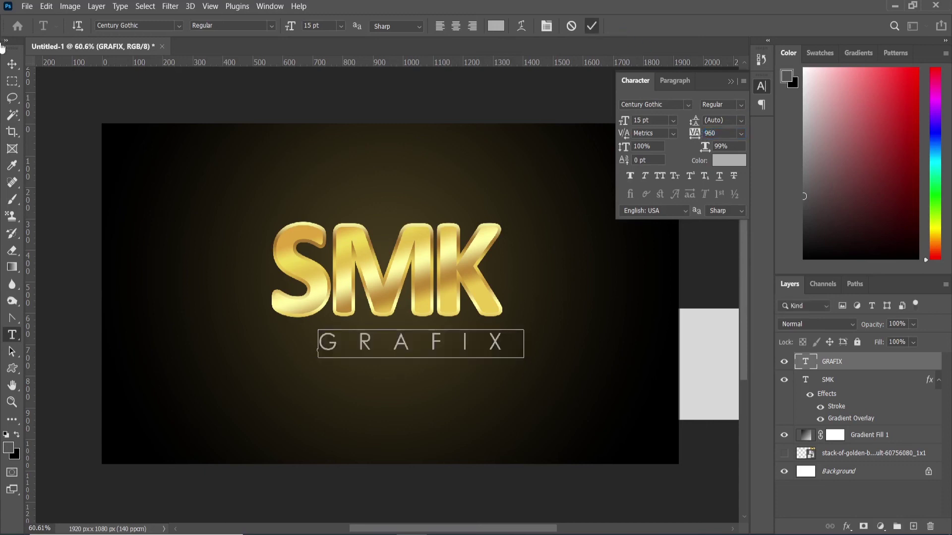
{"action": "key", "text": "v"}
{"action": "left_click_drag", "start_coordinate": [399, 351], "coordinate": [376, 344]}
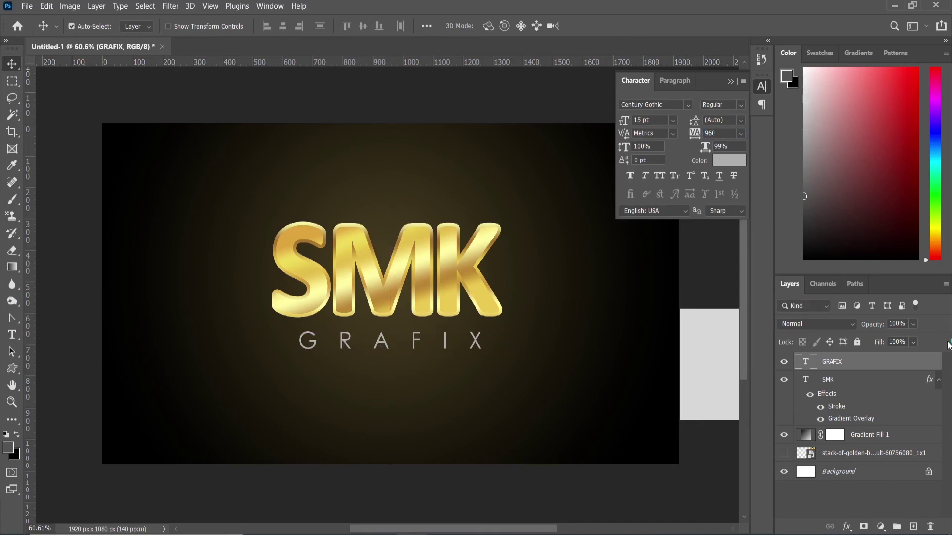
Enlarge the GRAFIX text to a font size of 19 pt and commit the edit.
{"action": "left_click", "coordinate": [12, 335]}
{"action": "double_click", "coordinate": [401, 343]}
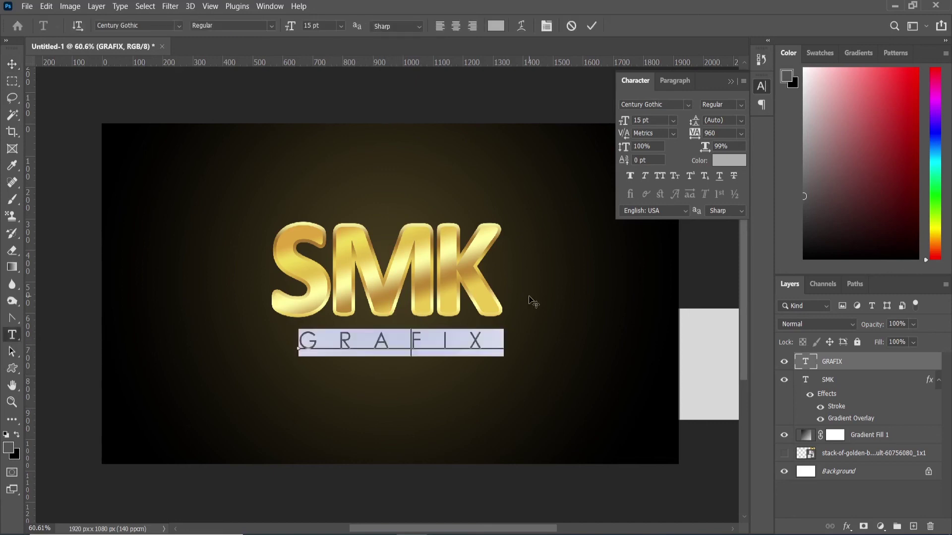
{"action": "left_click_drag", "start_coordinate": [625, 121], "coordinate": [626, 125]}
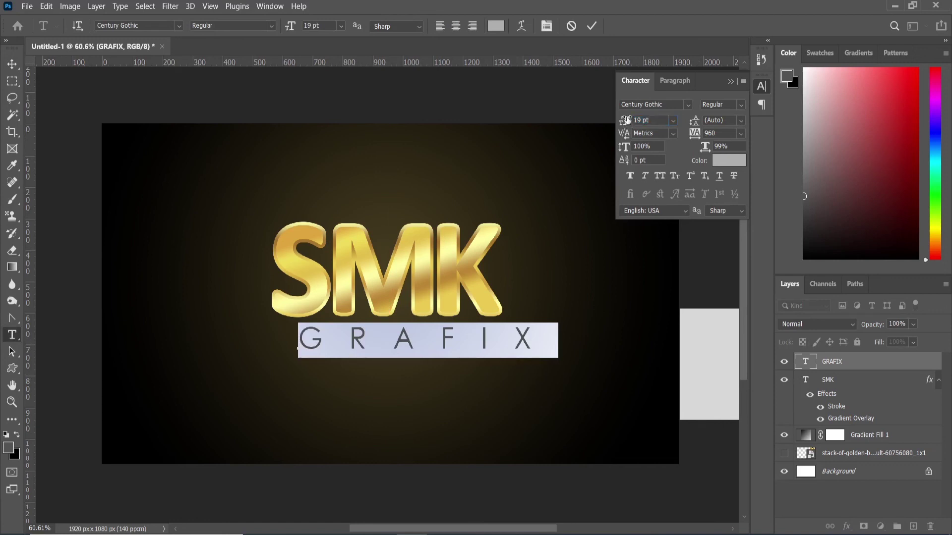
{"action": "left_click", "coordinate": [592, 28]}
Move the GRAFIX text left until its ends line up with the edges of the SMK lettering above.
{"action": "key", "text": "v"}
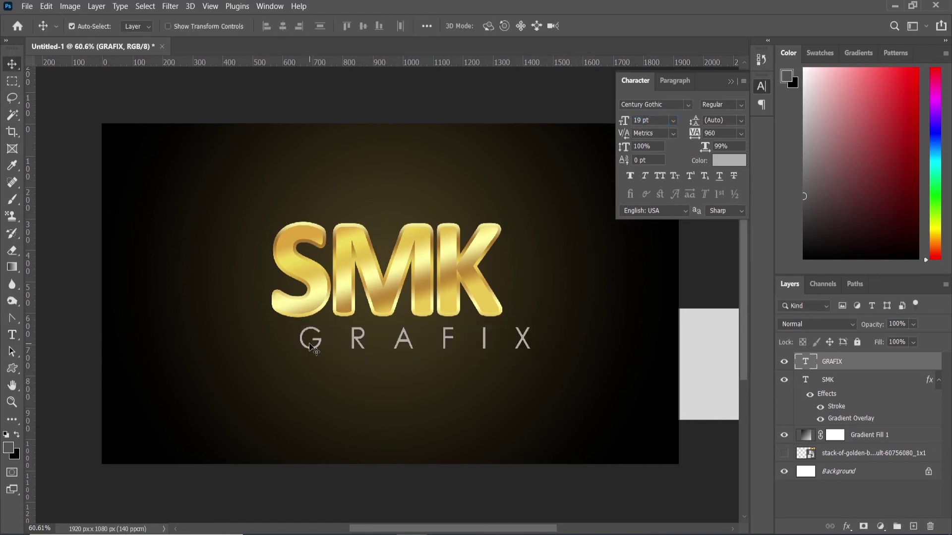
{"action": "left_click_drag", "start_coordinate": [315, 349], "coordinate": [291, 349]}
{"action": "key", "text": "Left"}
{"action": "key", "text": "Left"}
{"action": "key", "text": "Left"}
{"action": "key", "text": "Left"}
{"action": "key", "text": "Left"}
{"action": "key", "text": "Left"}
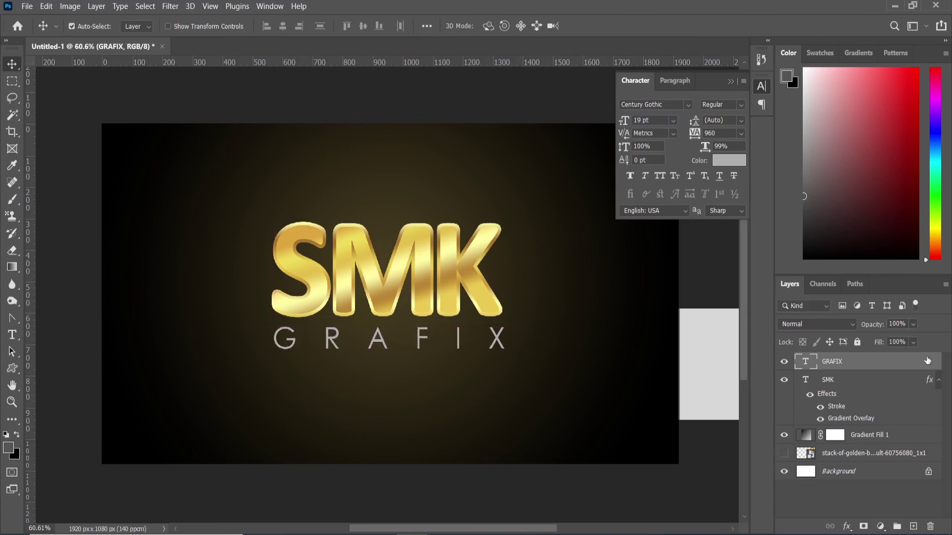
Lock the Gradient Fill 1 layer and nudge the SMK and GRAFIX text layers slightly upward together.
{"action": "left_click", "coordinate": [822, 435]}
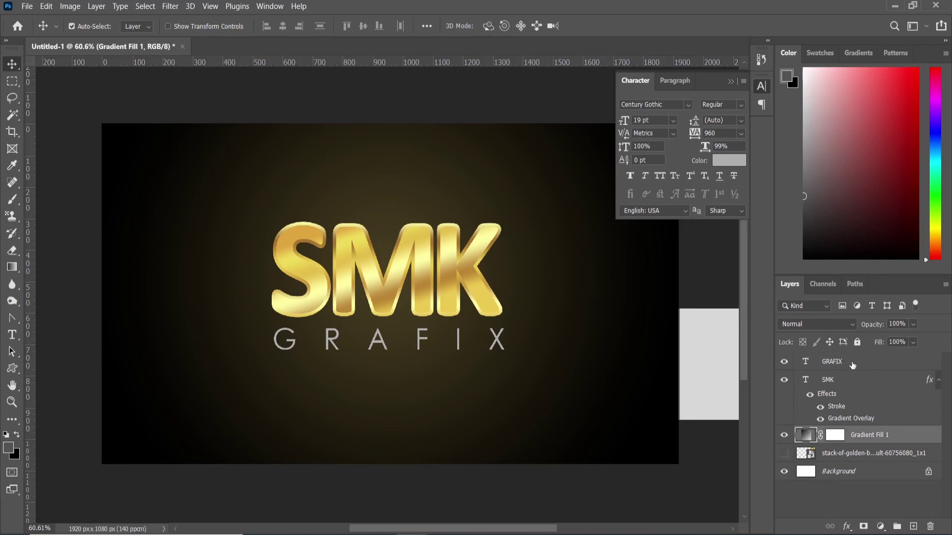
{"action": "left_click", "coordinate": [857, 342]}
{"action": "left_click_drag", "start_coordinate": [528, 246], "coordinate": [387, 342]}
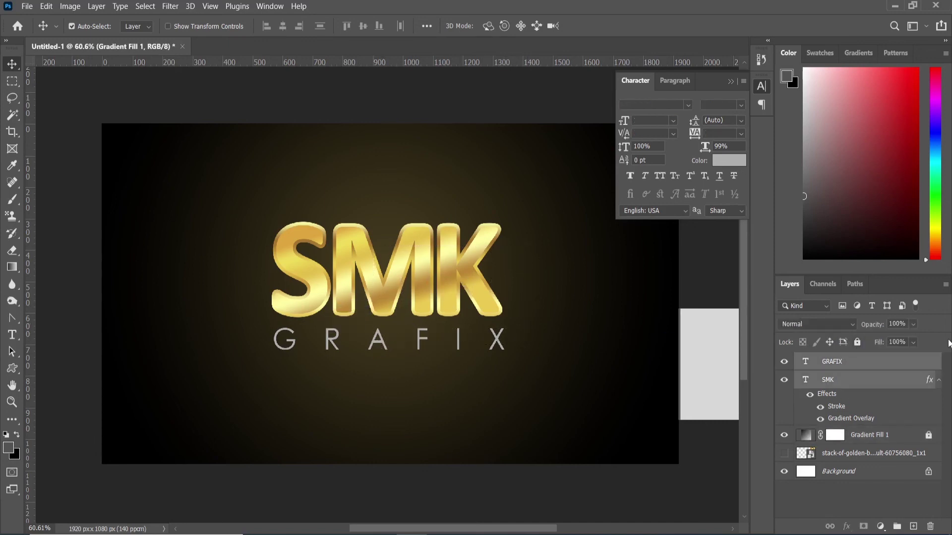
{"action": "key", "text": "Up"}
{"action": "key", "text": "Up"}
{"action": "key", "text": "Up"}
{"action": "key", "text": "Up"}
{"action": "key", "text": "Up"}
{"action": "key", "text": "Up"}
{"action": "key", "text": "Up"}
{"action": "key", "text": "Up"}
{"action": "key", "text": "Up"}
{"action": "key", "text": "Up"}
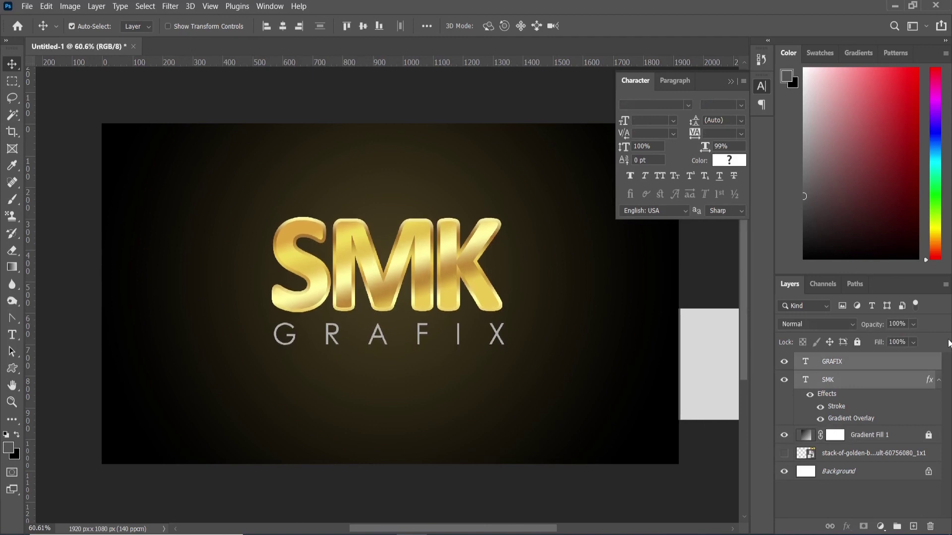